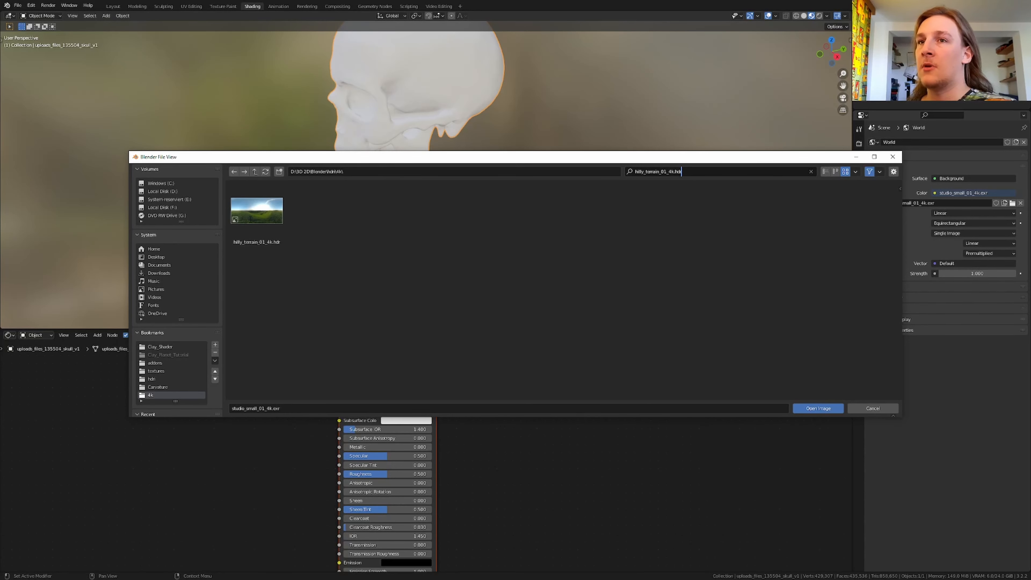
Load hilly_terrain_01_4k.hdr as the world's environment image and show the viewport in rendered shading
left_click(257, 214)
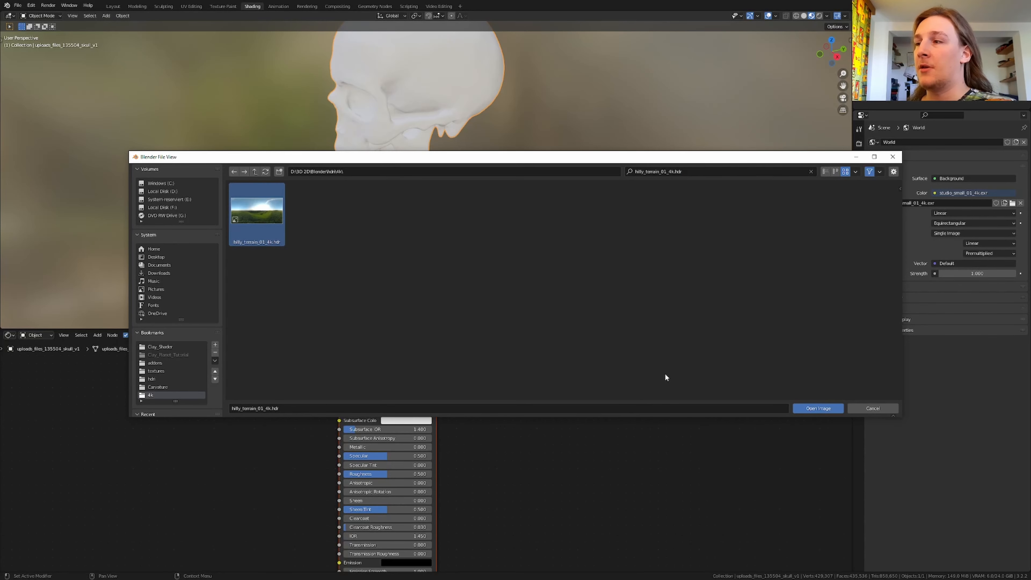
left_click(817, 408)
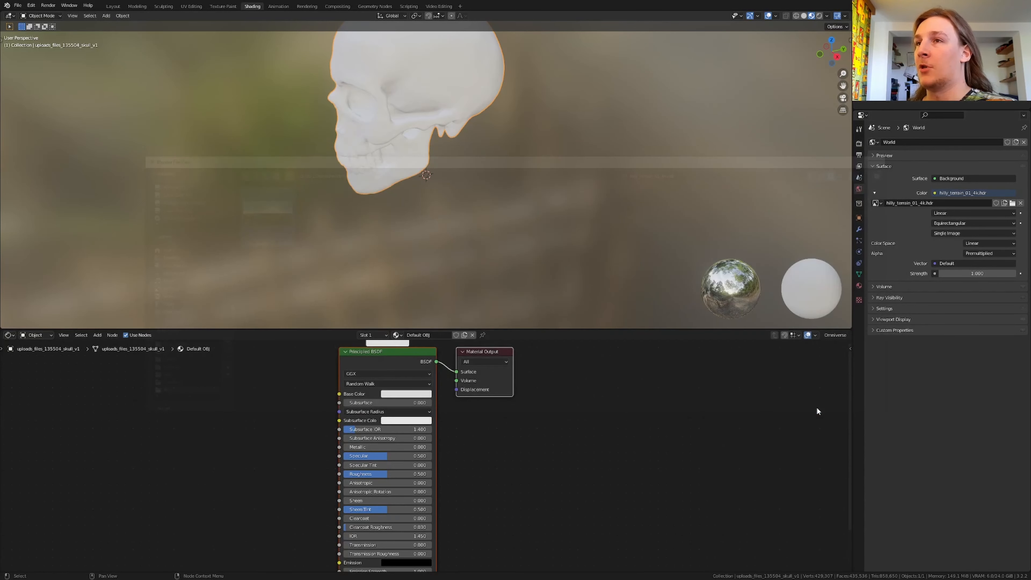
left_click(819, 16)
Add a Fresnel node to the skull material and connect its Fac output to the Principled BSDF's Base Color
middle_click_drag(258, 401, 325, 402)
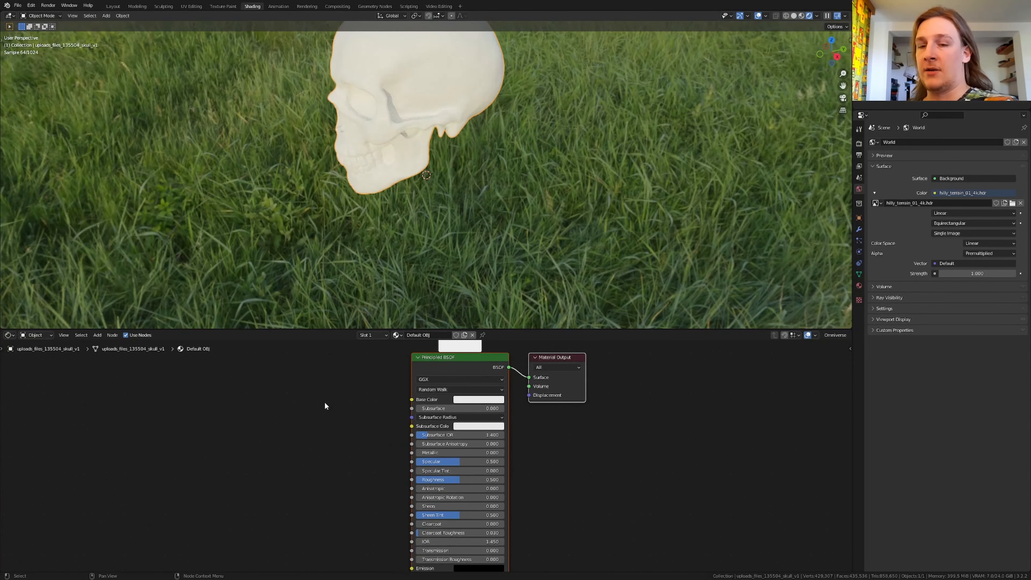
key("shift+a")
left_click(309, 400)
type("fre")
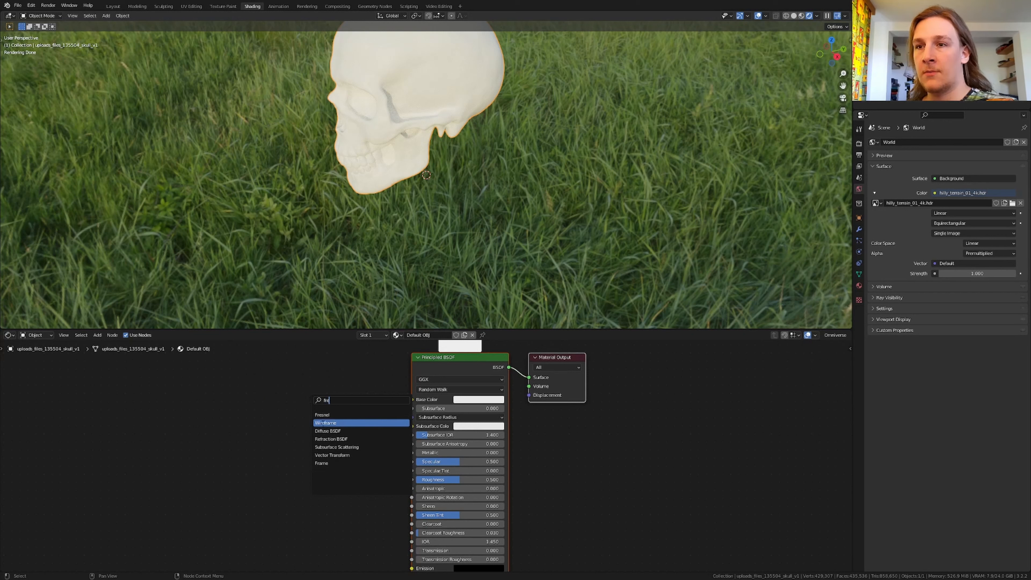
left_click(329, 416)
left_click(326, 389)
left_click_drag(347, 385, 416, 403)
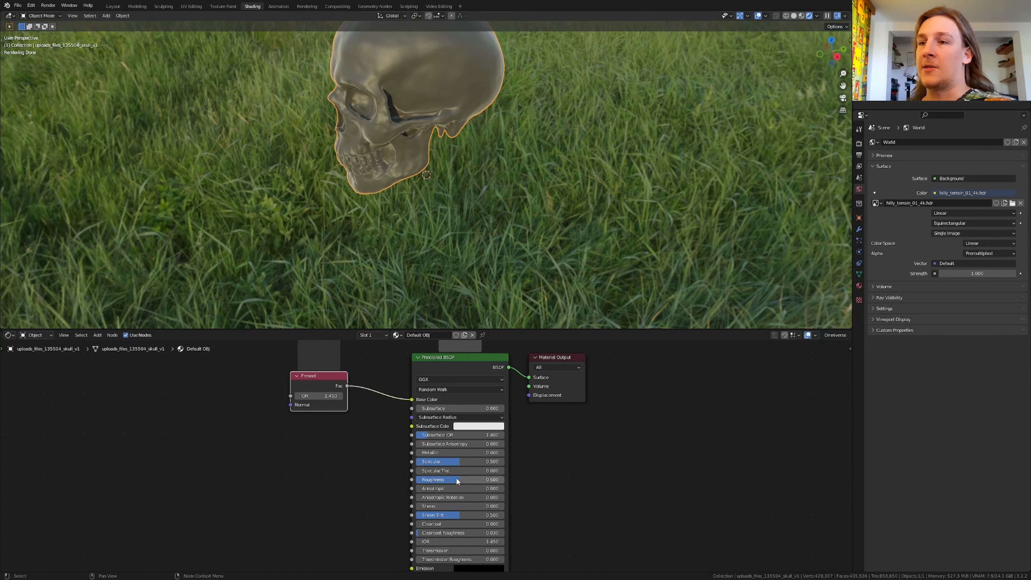
Make the skull material mirror-like with roughness 0, metallic 1 and a Fresnel IOR of 10.5
left_click_drag(456, 480, 505, 454)
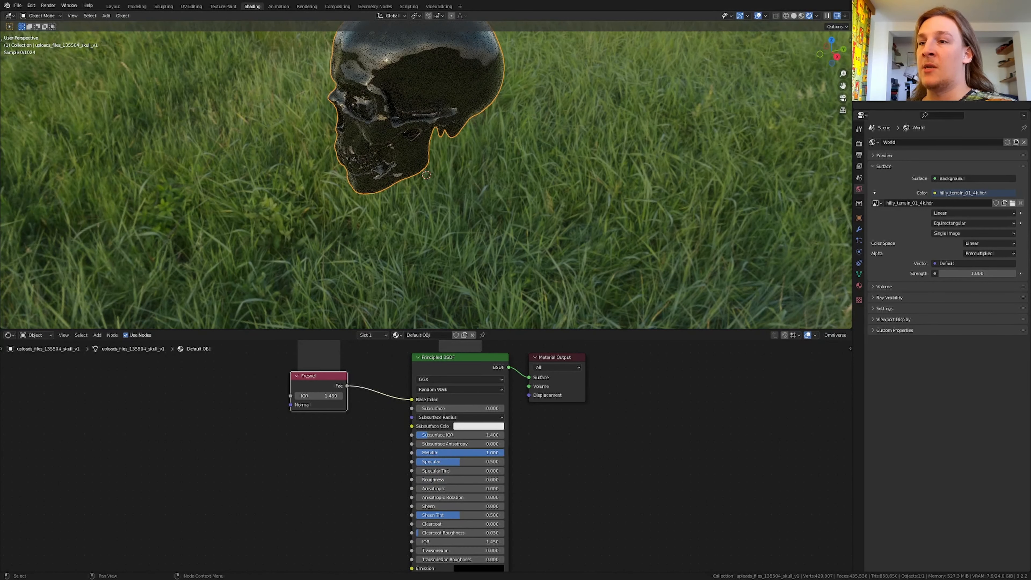
right_click(404, 114)
left_click(404, 115)
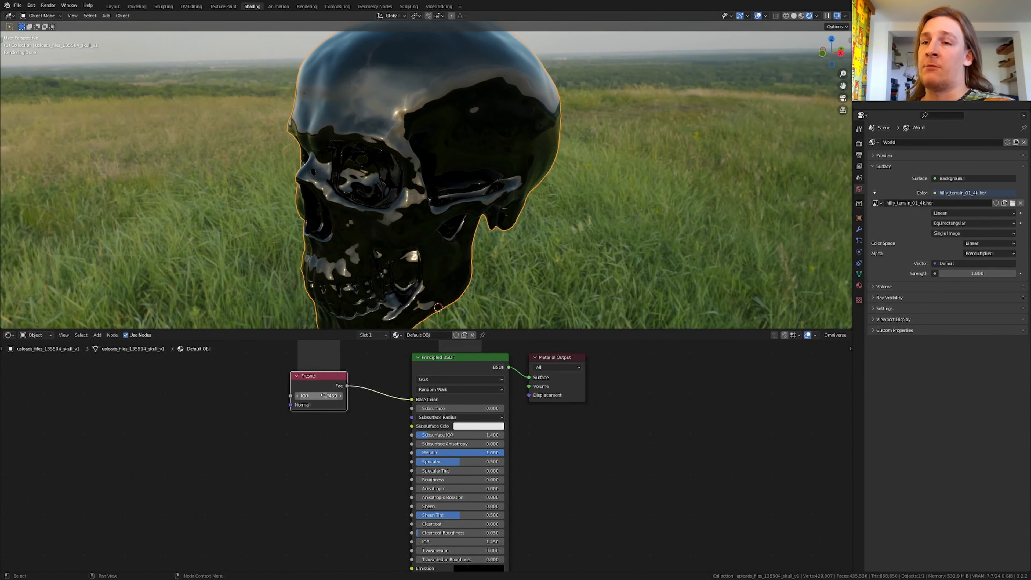
left_click(323, 395)
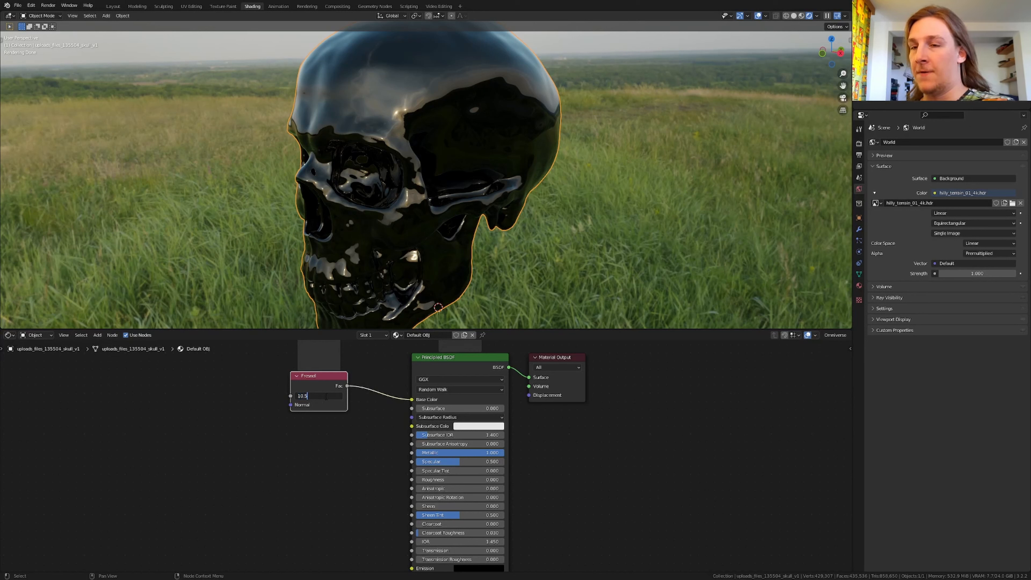
key("Return")
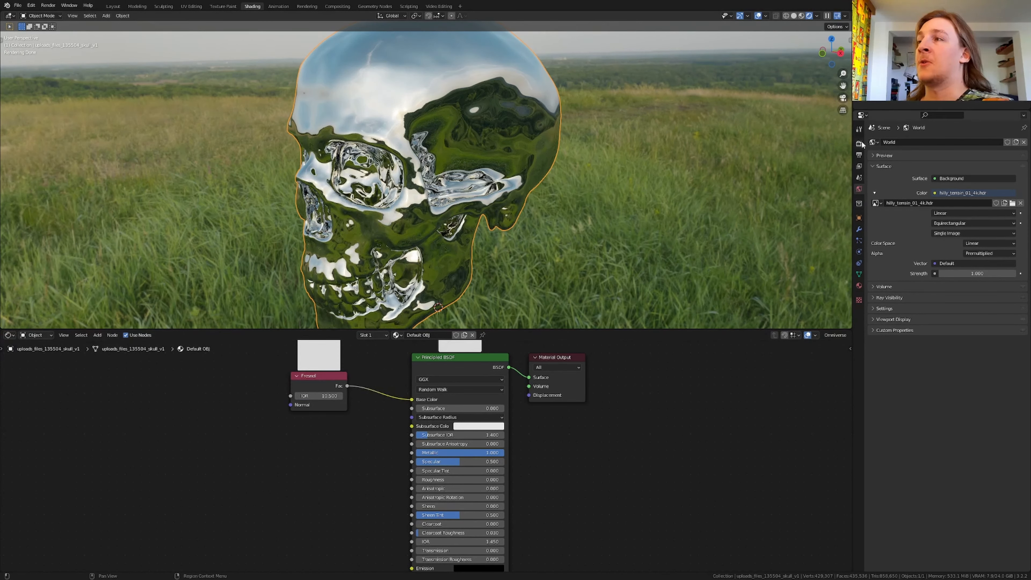
Choose OptiX as the denoiser for final renders in the render settings
left_click(860, 144)
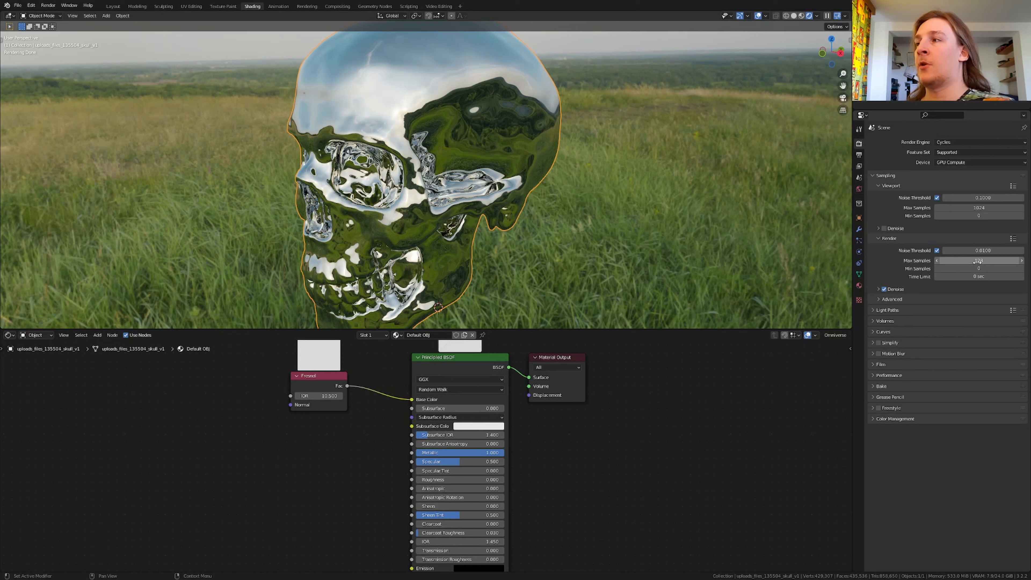
left_click(877, 289)
left_click(877, 288)
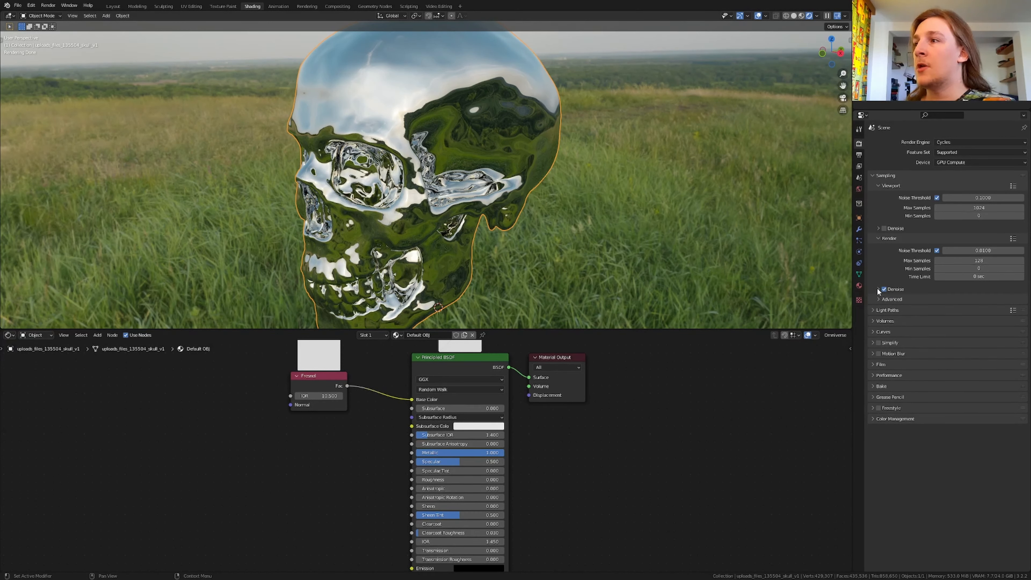
left_click(877, 288)
left_click(942, 301)
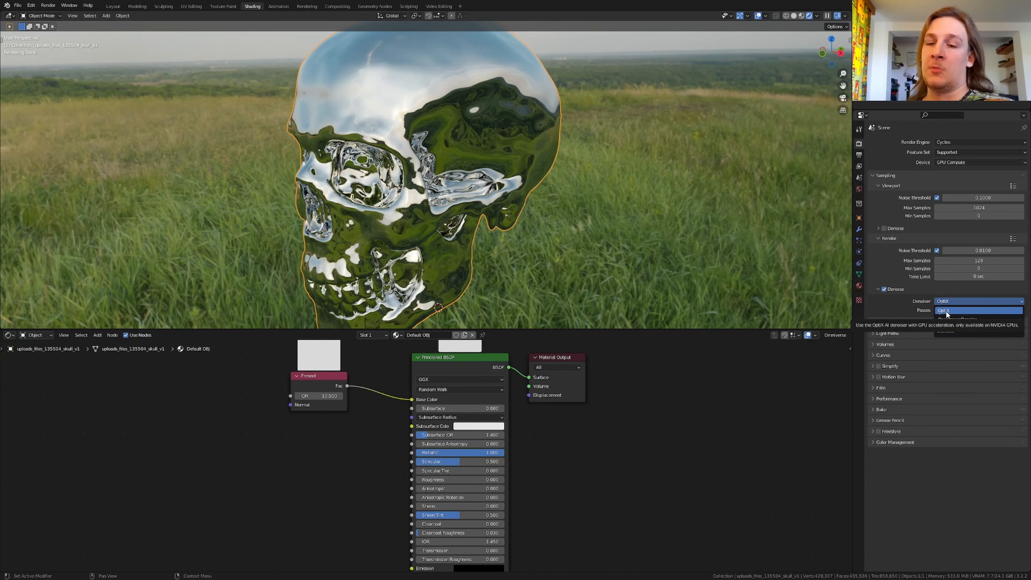
left_click(946, 311)
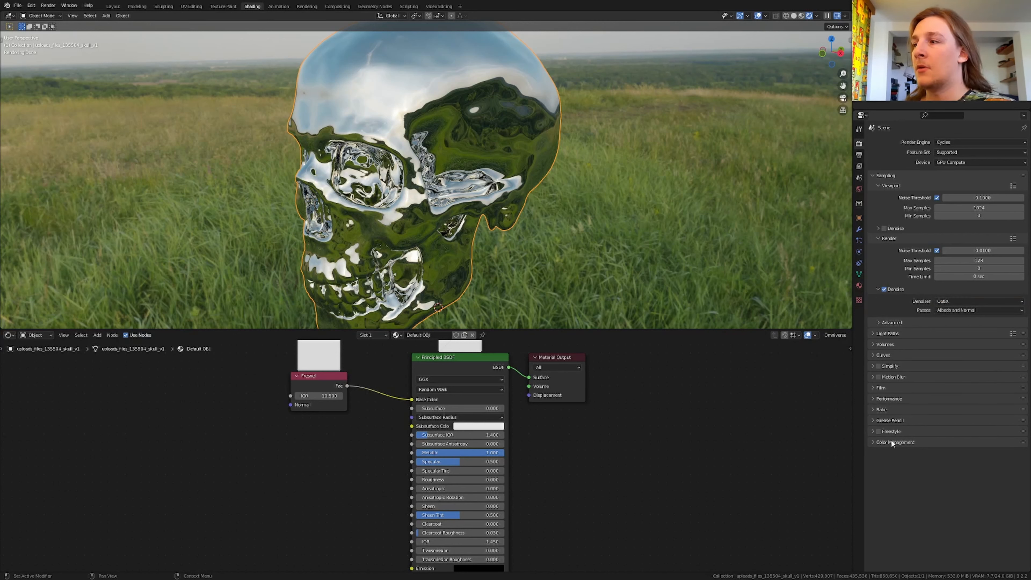
Set the color management look to Very High Contrast
left_click(893, 442)
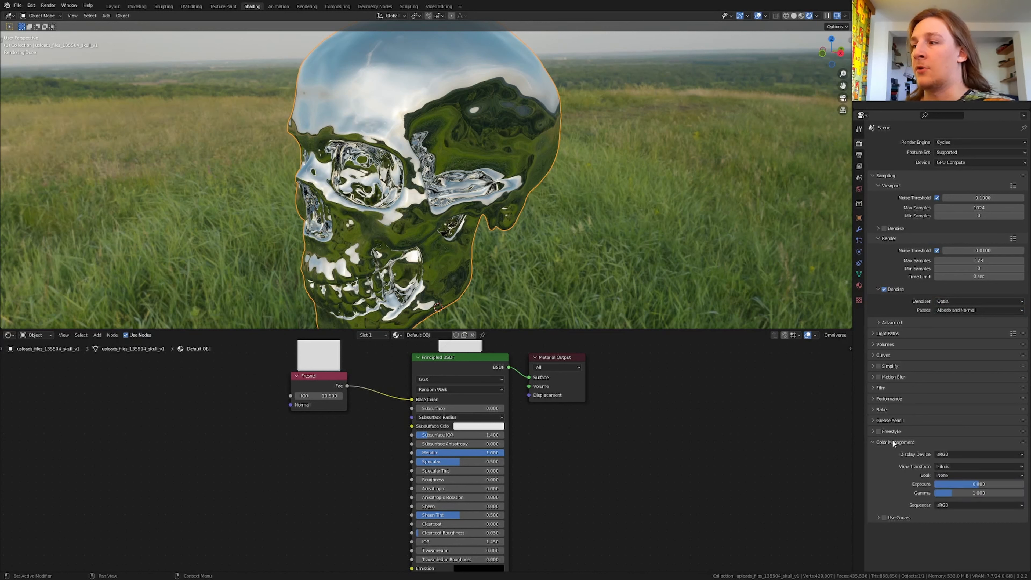
left_click(953, 474)
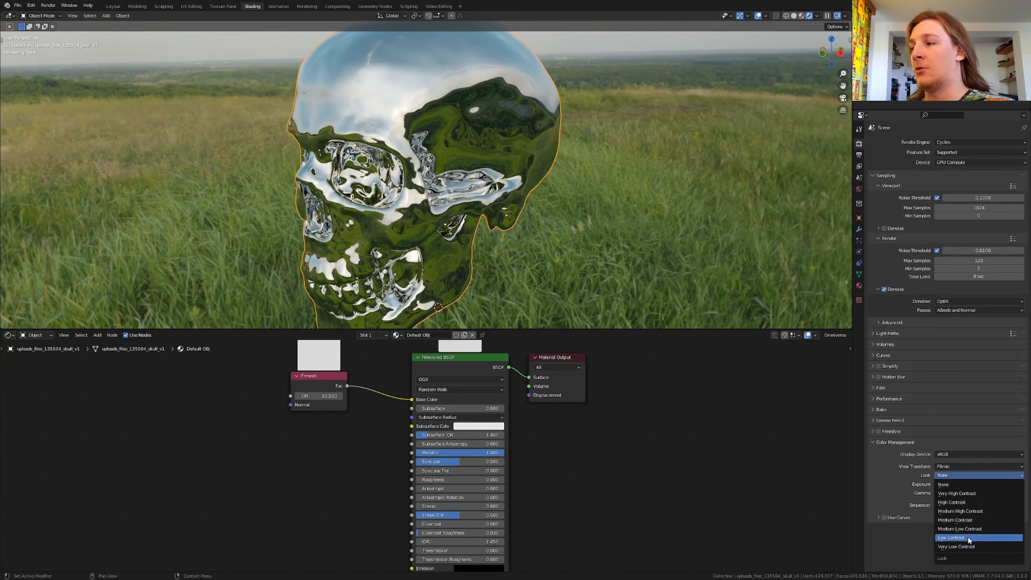
left_click(978, 493)
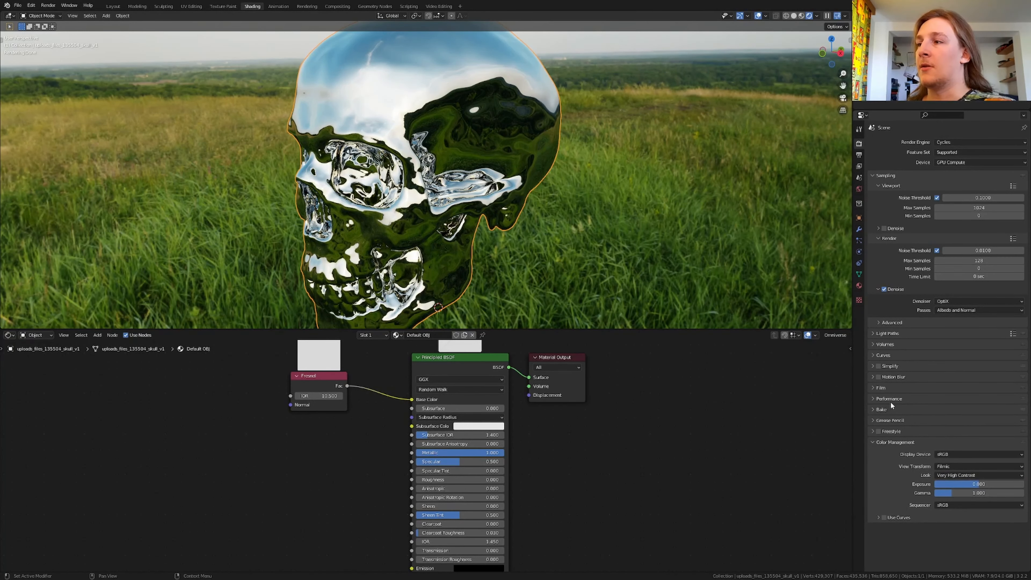
Enable a transparent film background for the render
left_click(882, 386)
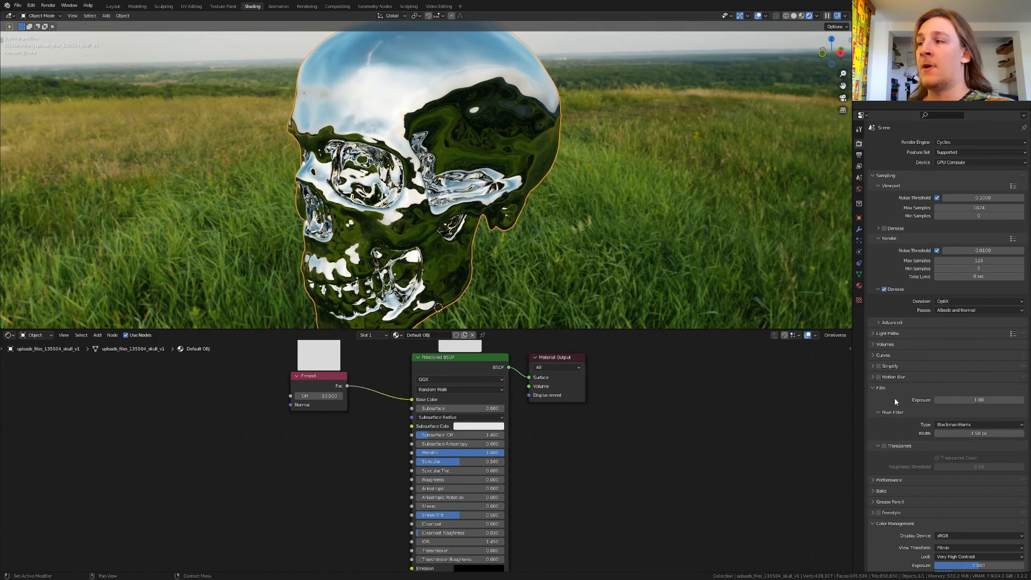
left_click(884, 446)
scroll(507, 202, "down", 3)
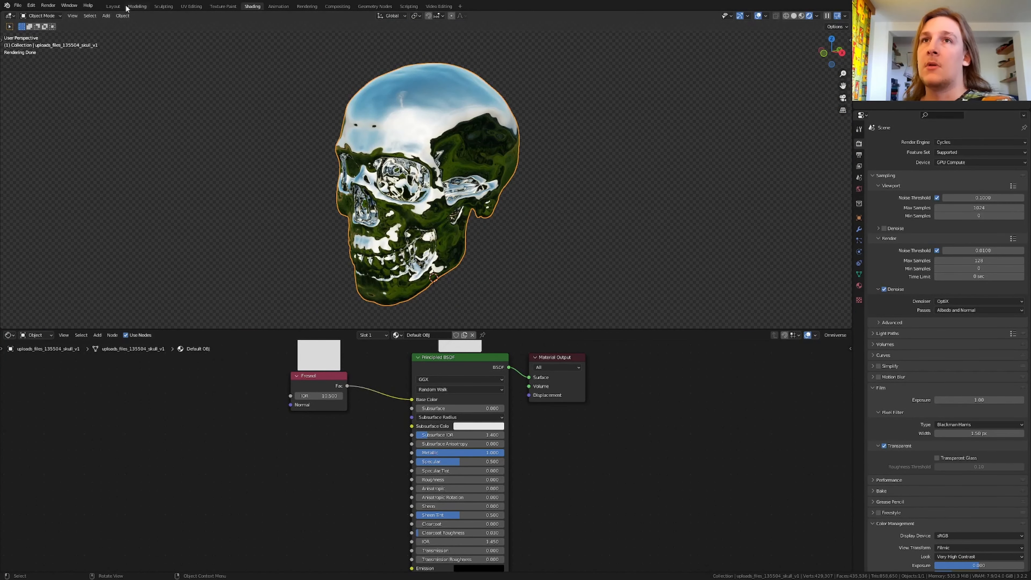
Switch to the Layout workspace, add a camera and align it to the current view of the skull
left_click(113, 6)
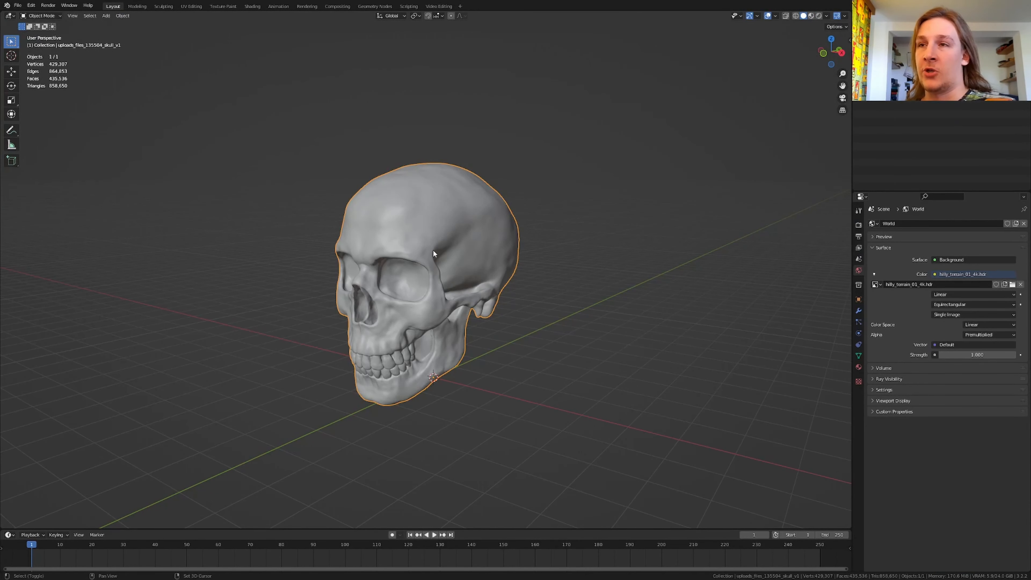
key("shift+a")
mouse_move(423, 371)
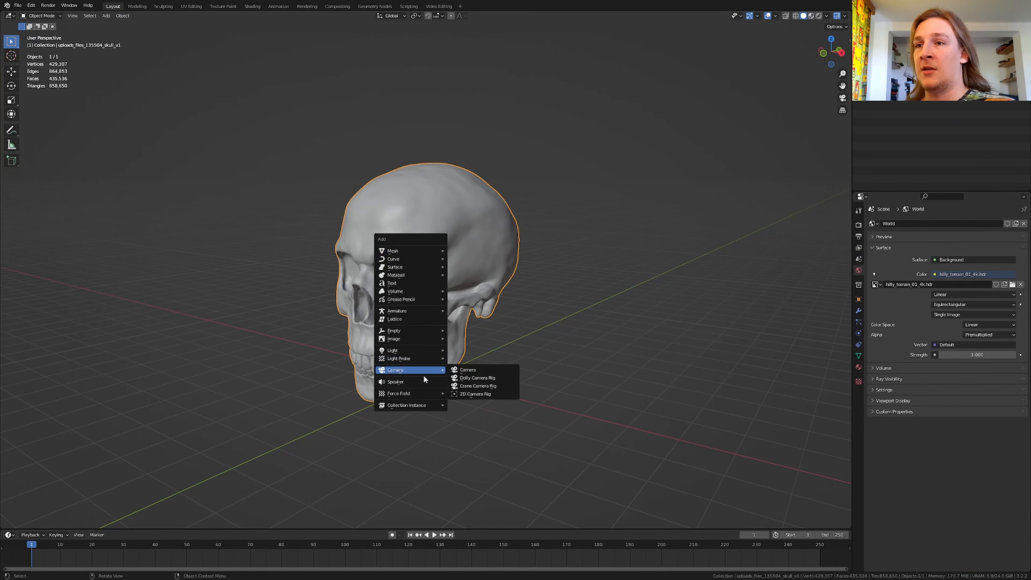
left_click(462, 370)
middle_click_drag(448, 292, 449, 302)
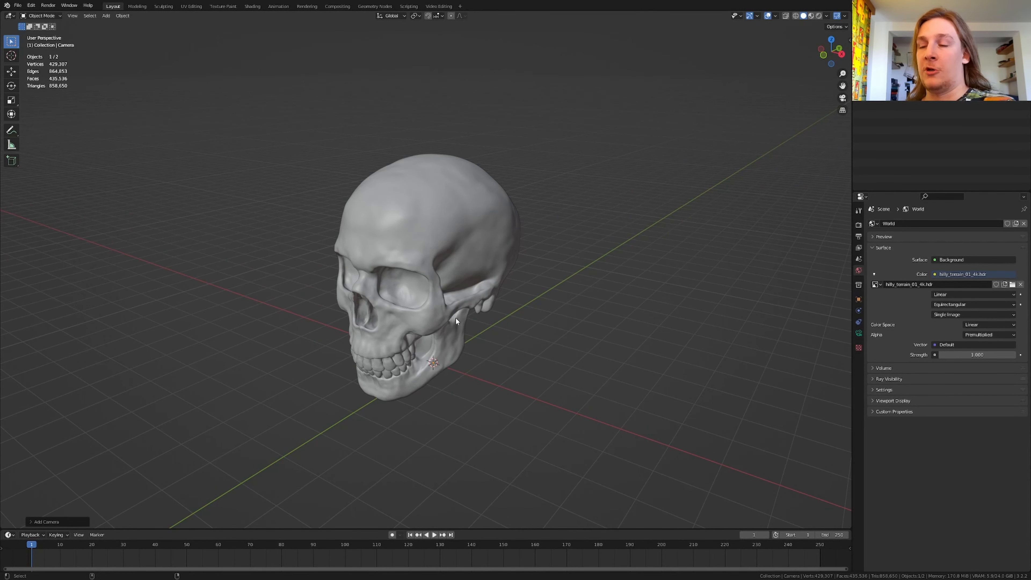
key("ctrl+alt+KP_0")
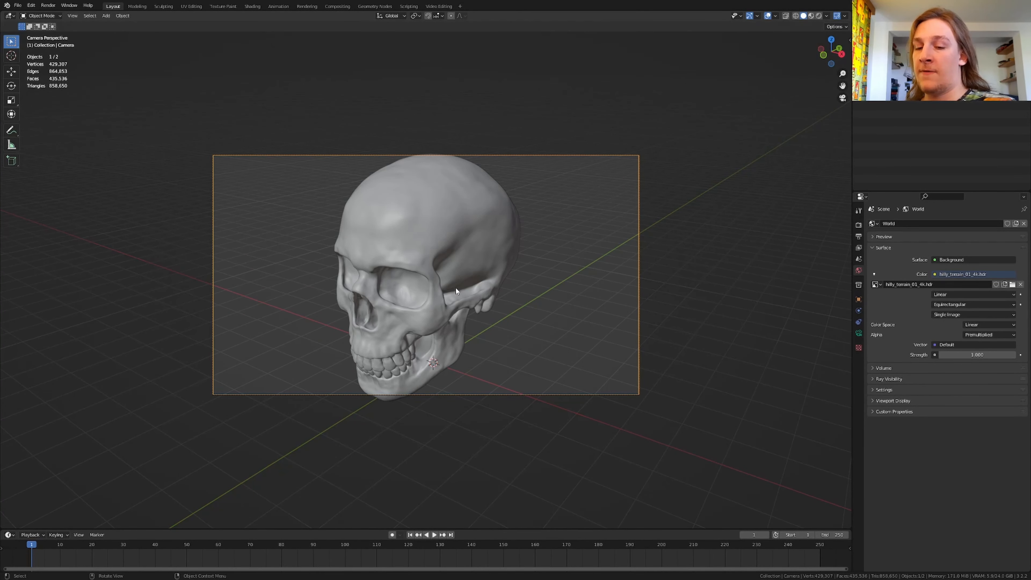
Move the camera back along its local Z axis until the whole skull fits inside the frame
key("g")
key("z")
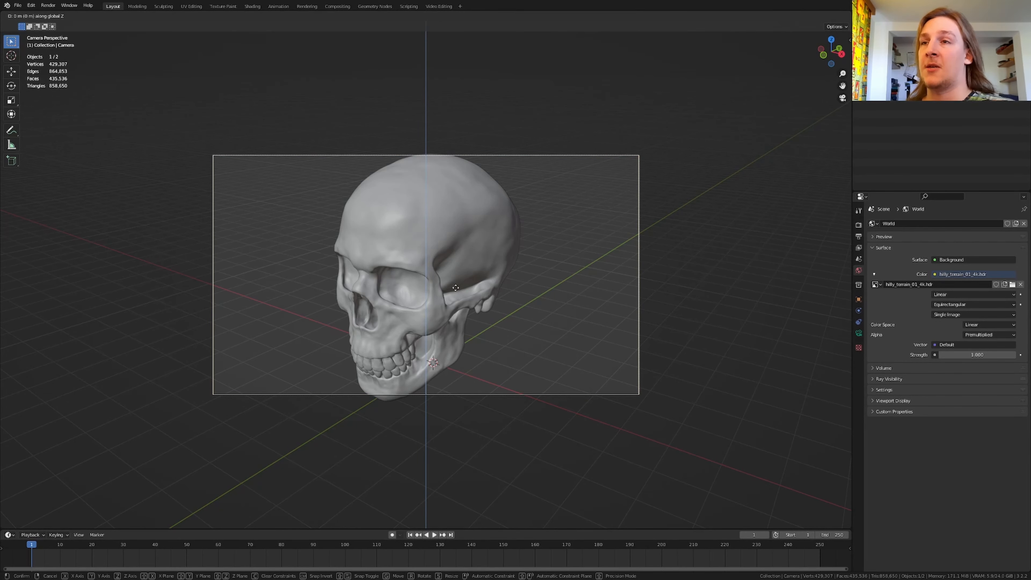
key("z")
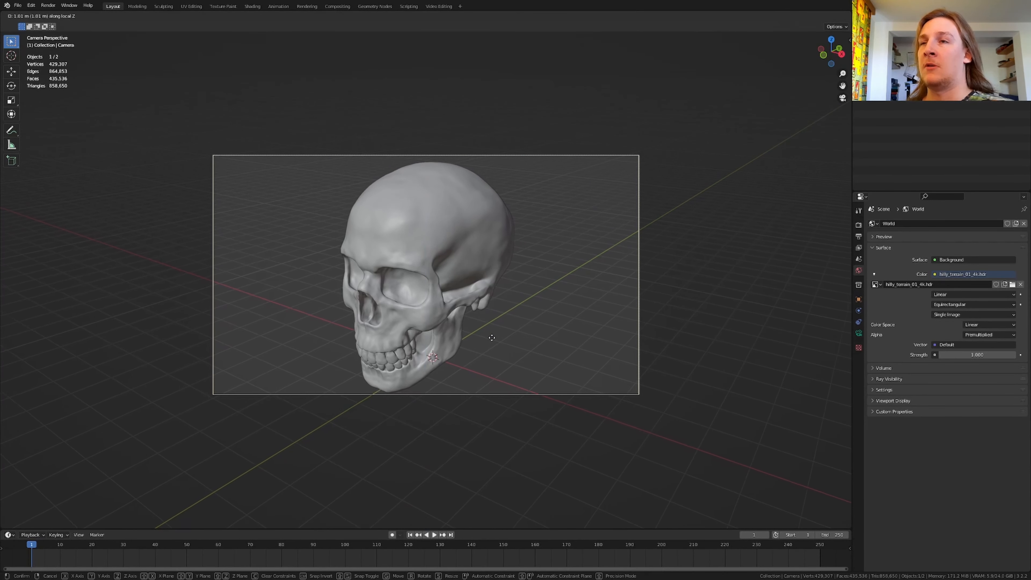
left_click(492, 357)
Move the skull along the negative global X axis until it straddles the left edge of the camera frame
left_click(471, 245)
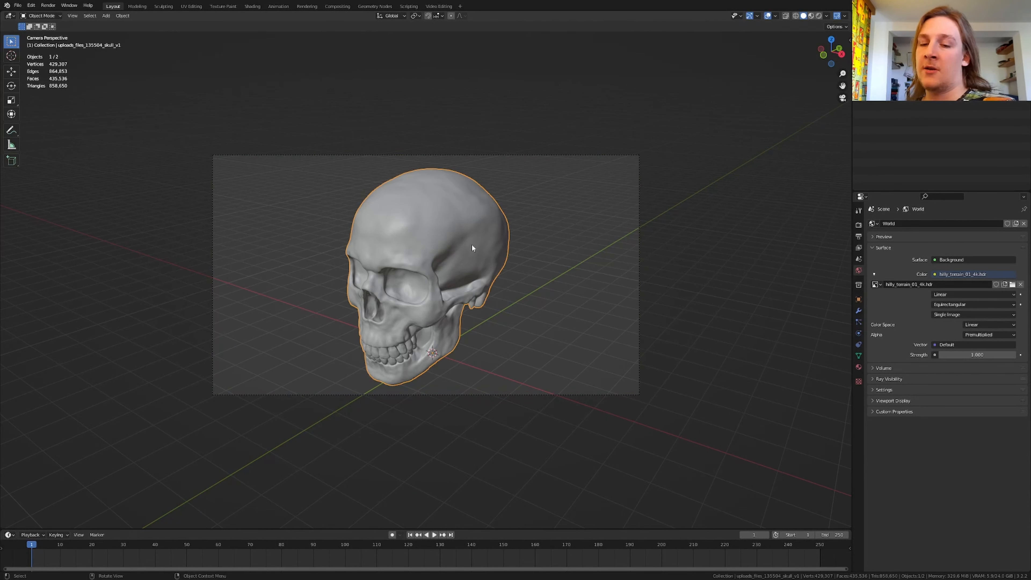
key("g")
key("x")
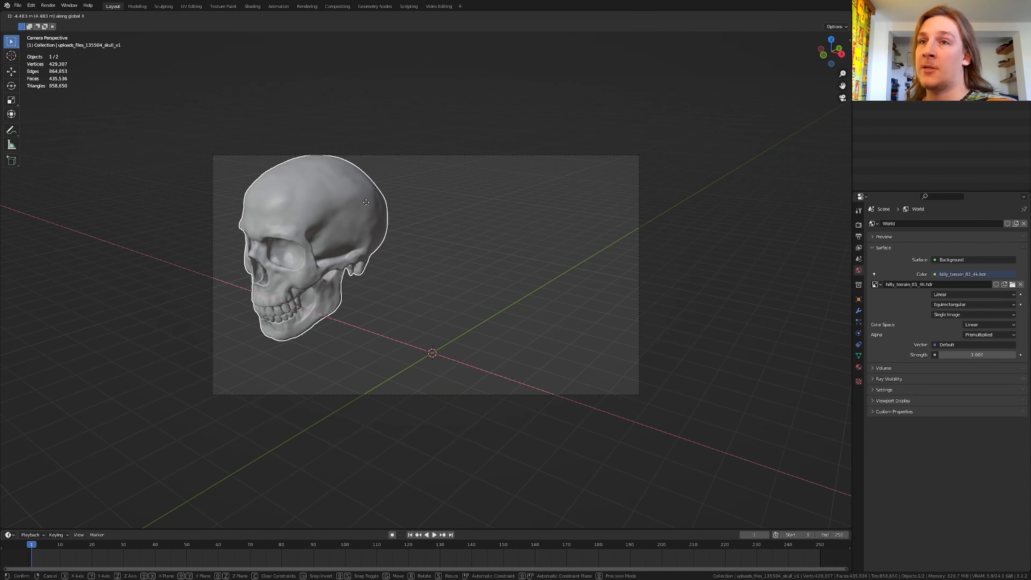
left_click(287, 185)
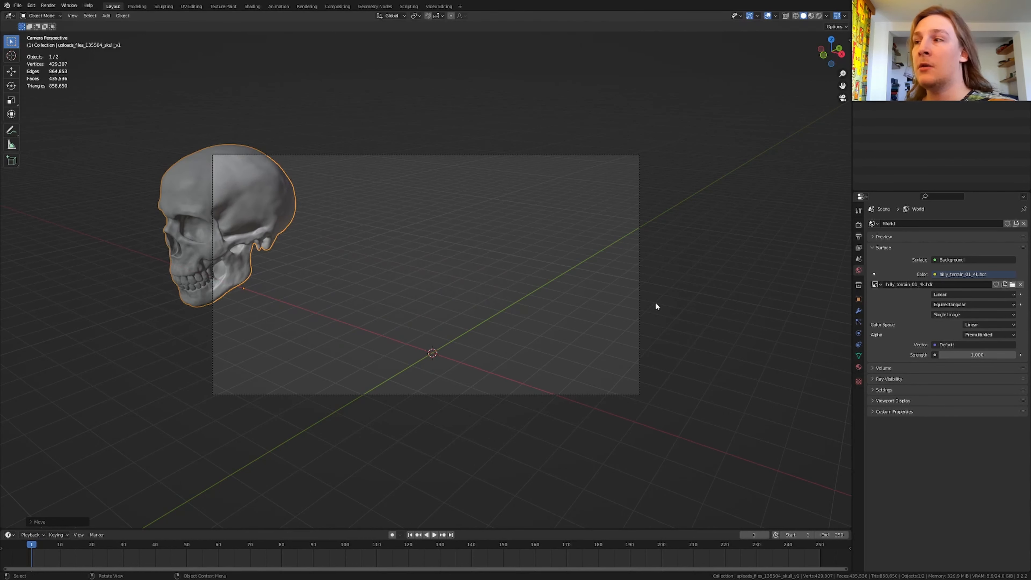
Add an Array modifier to the skull with a relative X offset of 1.1 and a count of 5
left_click(858, 310)
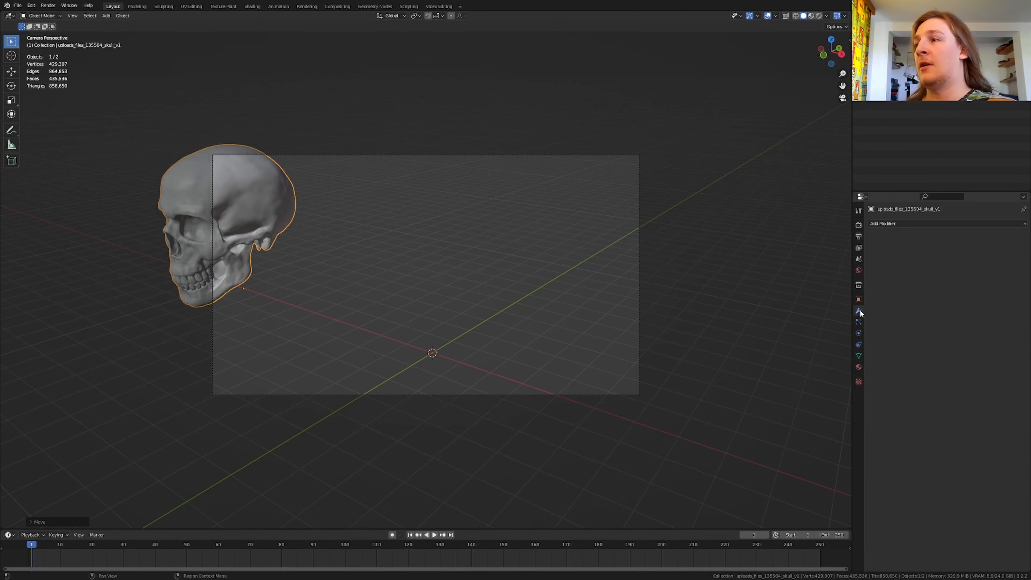
left_click(901, 223)
left_click(885, 244)
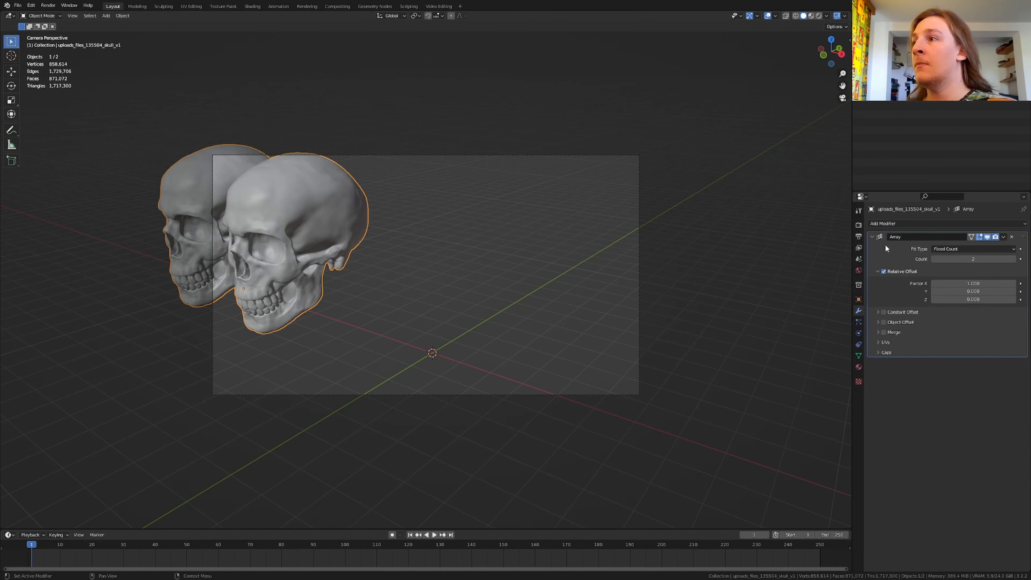
left_click(964, 283)
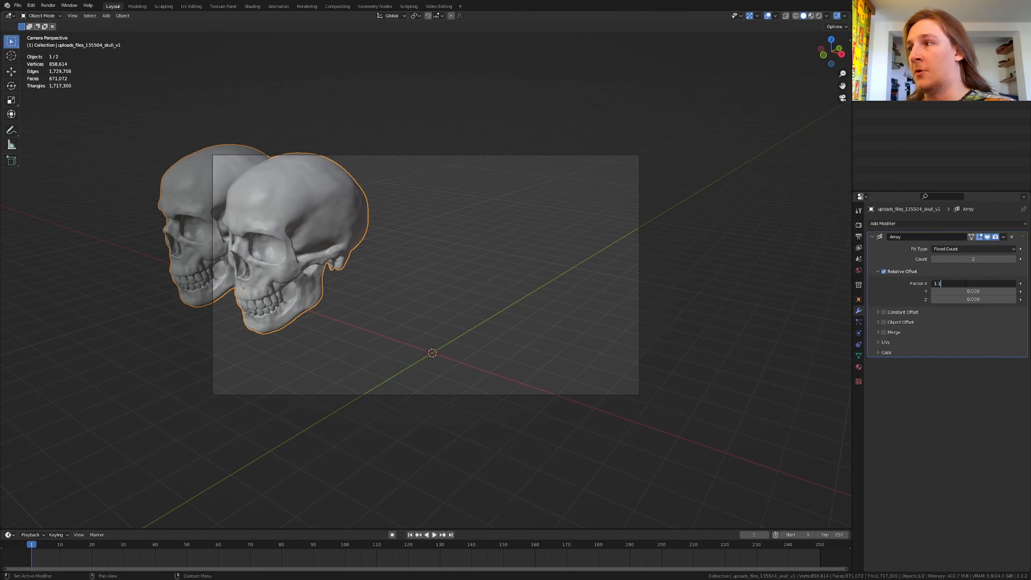
type("1.1")
key("Return")
left_click(1012, 258)
left_click(1012, 259)
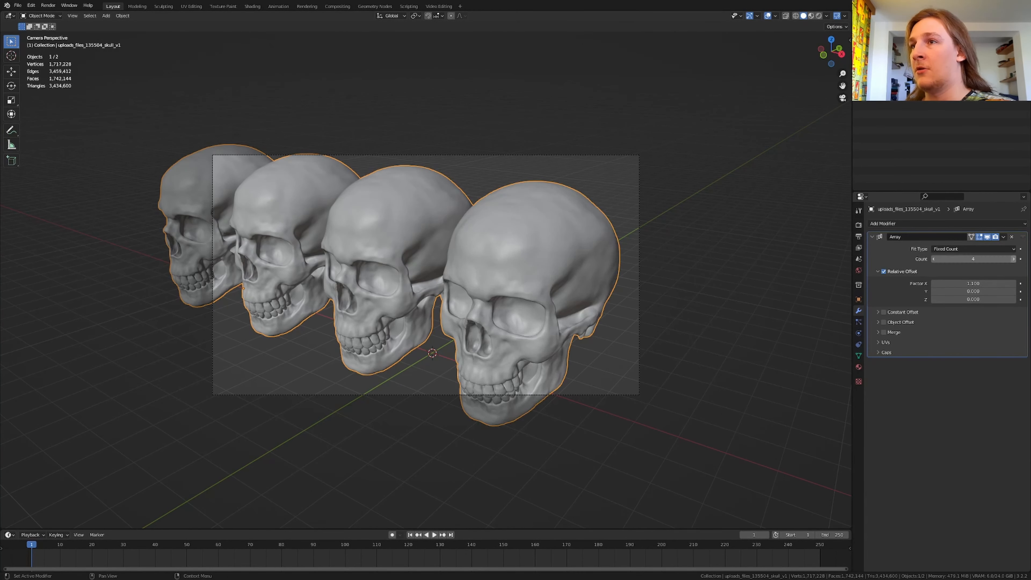
left_click(1013, 259)
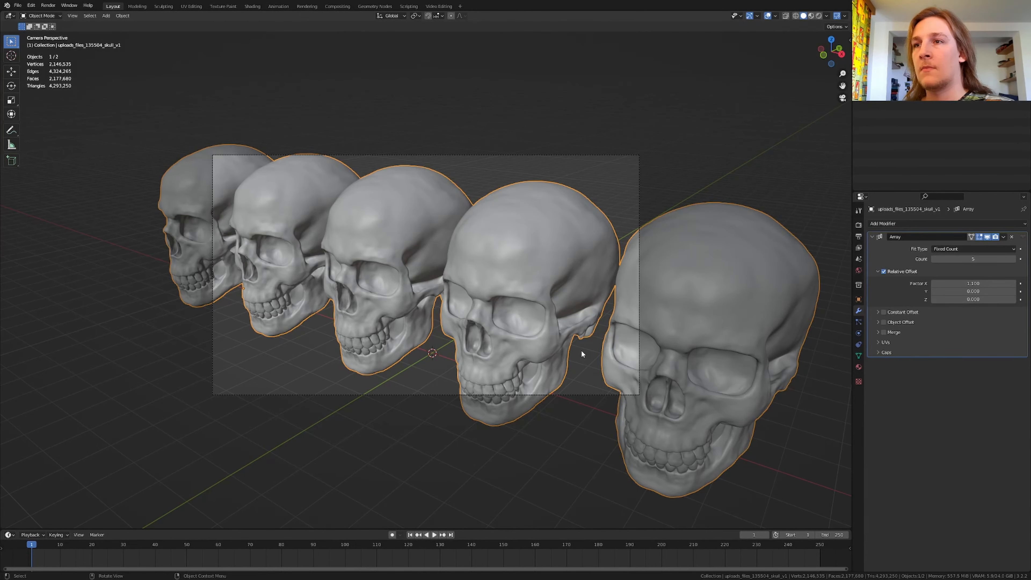
Align the camera to a lower, closer perspective looking along the row of skulls
middle_click_drag(571, 357, 461, 369)
scroll(475, 367, "up", 1)
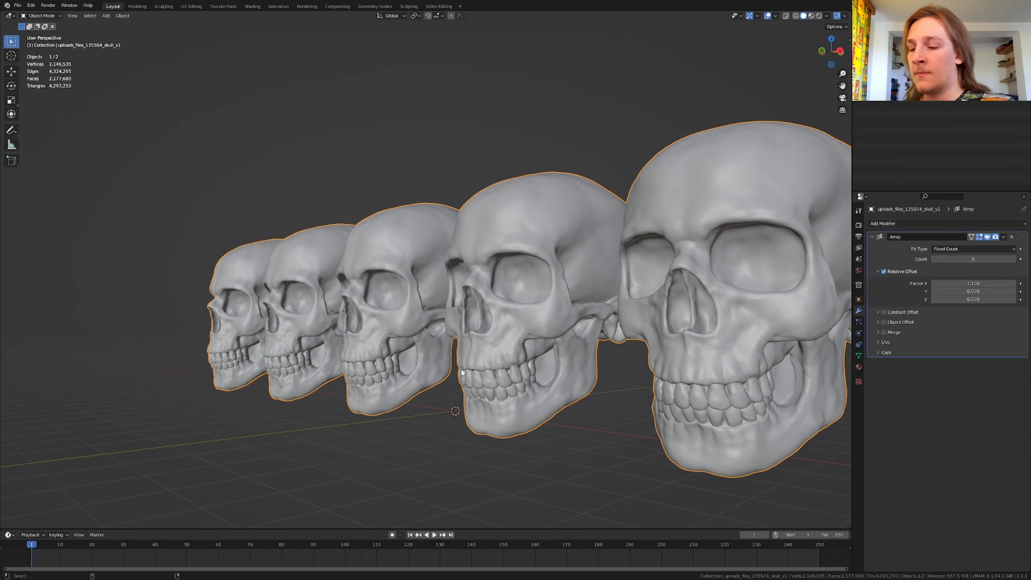
key("ctrl+alt+KP_0")
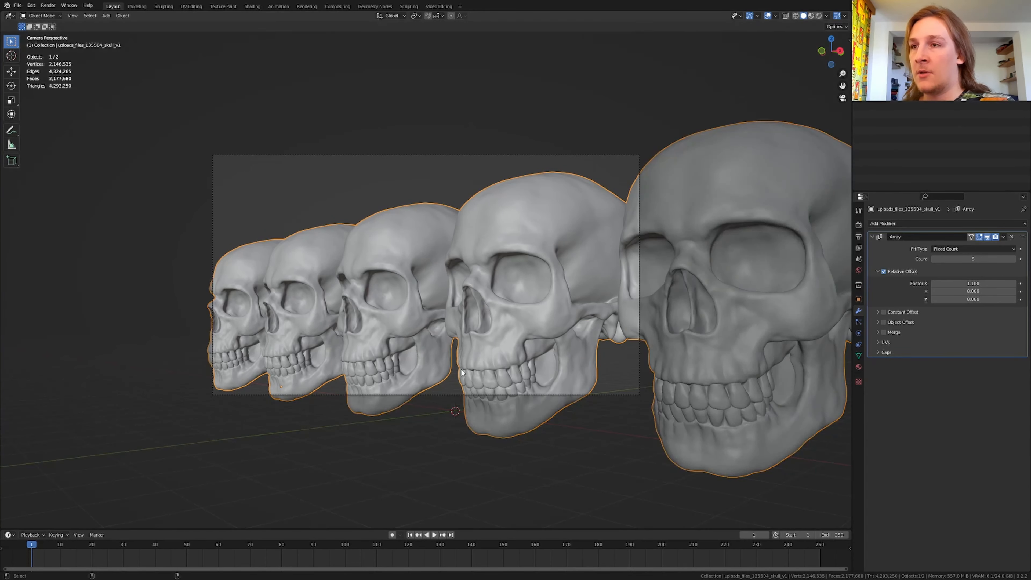
Move the camera closer to the skull row so the two nearest skulls fill most of the frame
left_click(444, 154)
key("g")
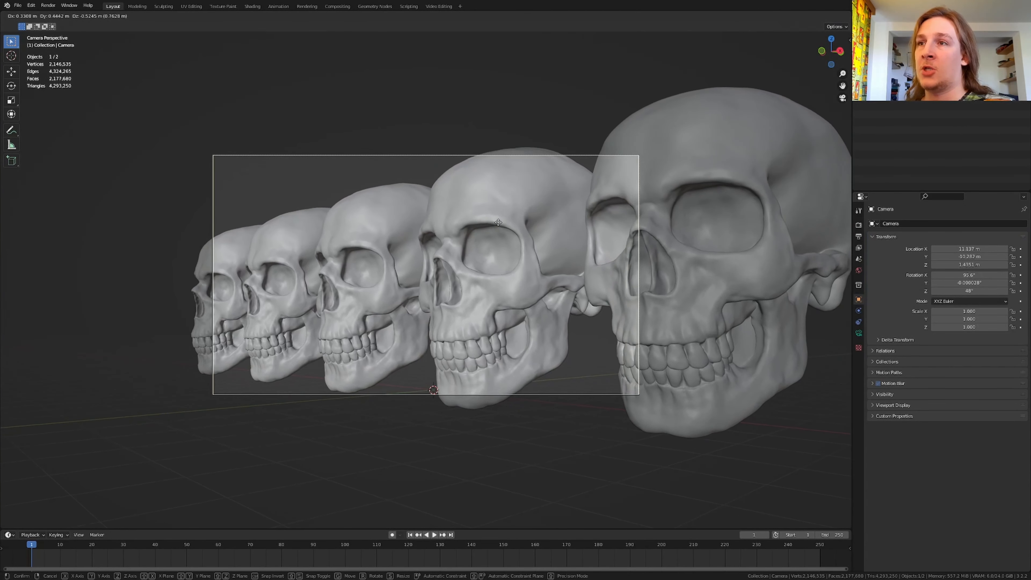
left_click(518, 235)
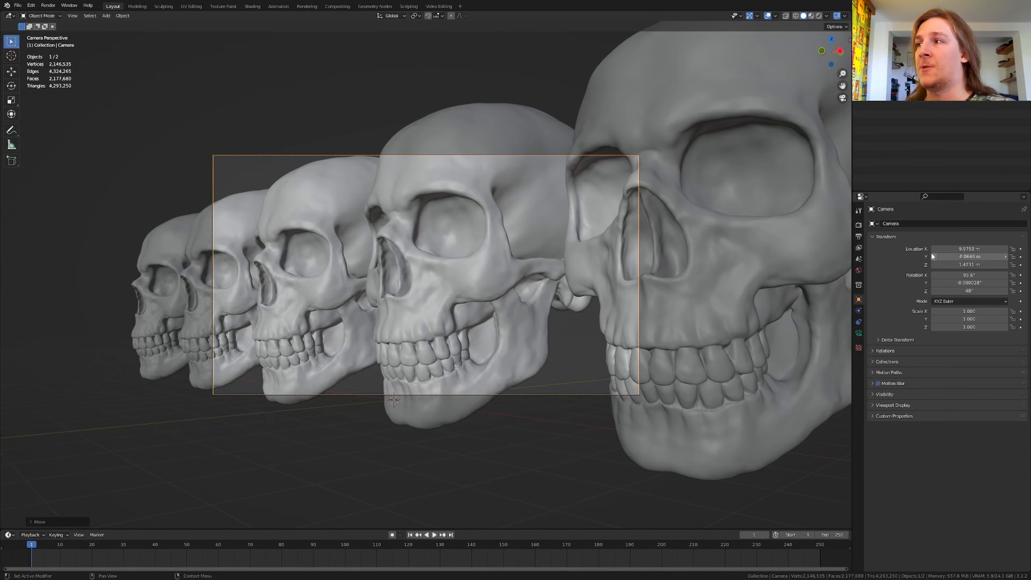
left_click(618, 393)
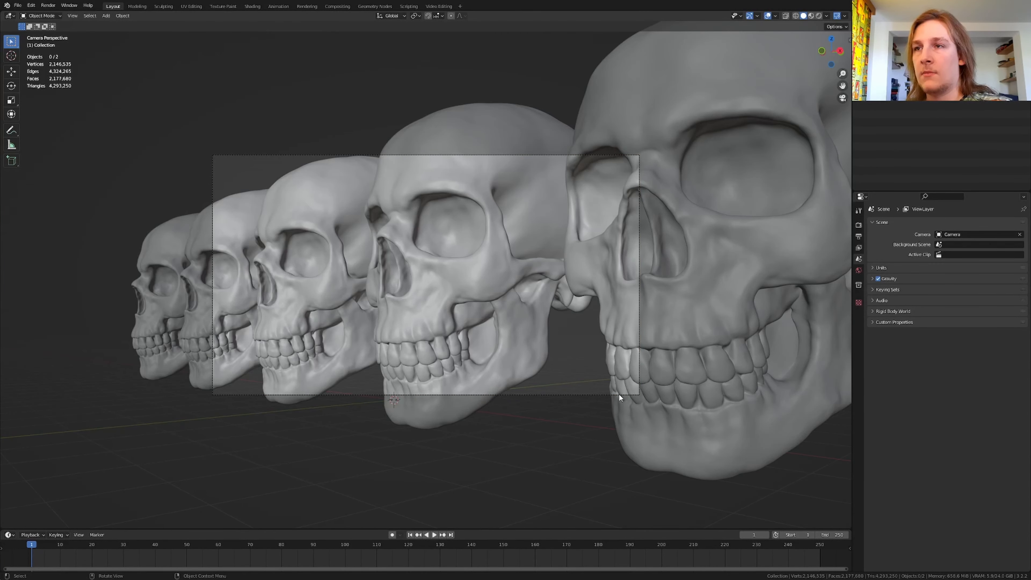
Duplicate the skull row and move the copy along the positive global Y axis until it stands behind the original row
left_click(691, 363)
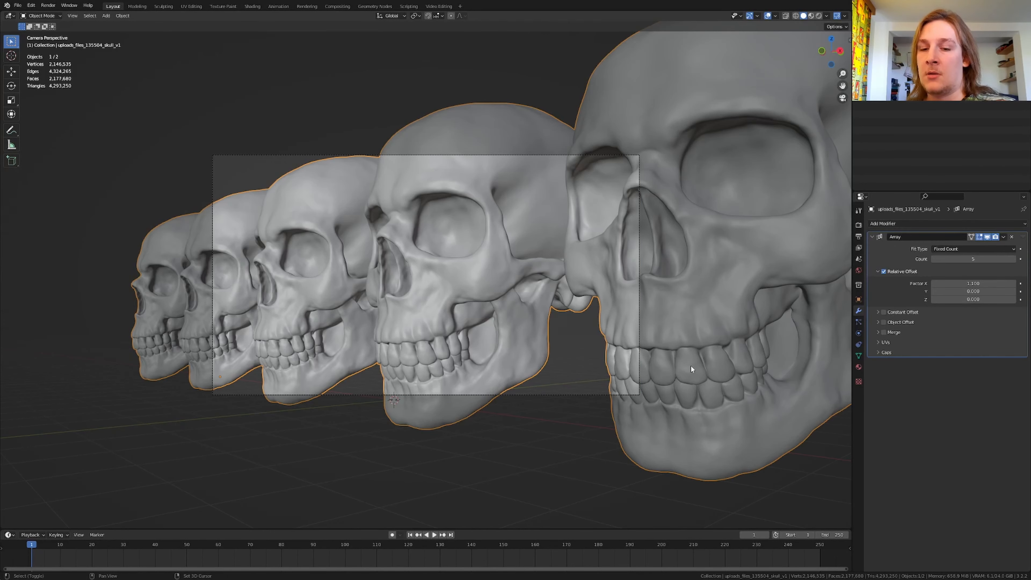
key("shift+d")
right_click(696, 347)
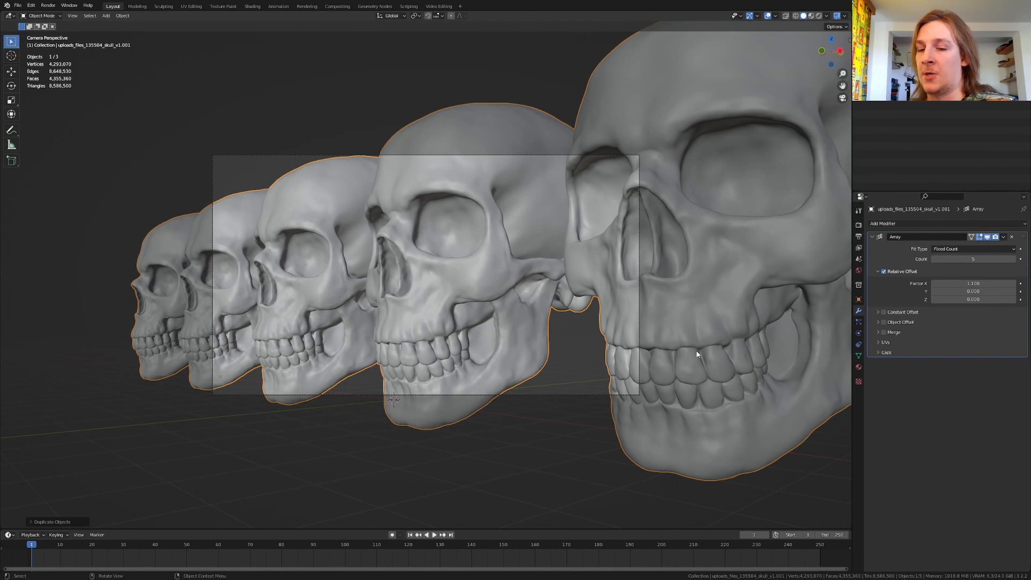
key("g")
key("y")
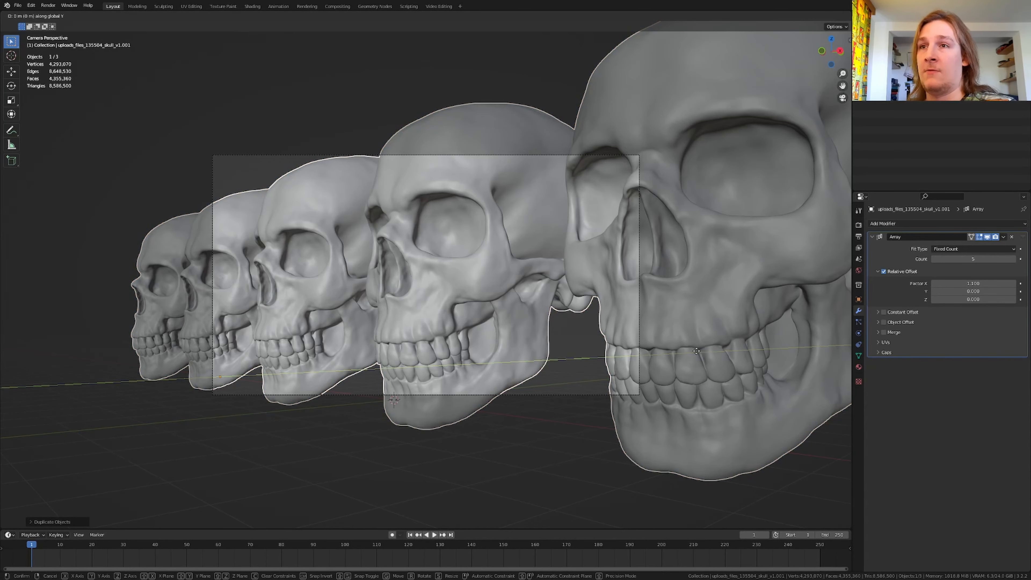
left_click(796, 272)
middle_click_drag(762, 288, 666, 390)
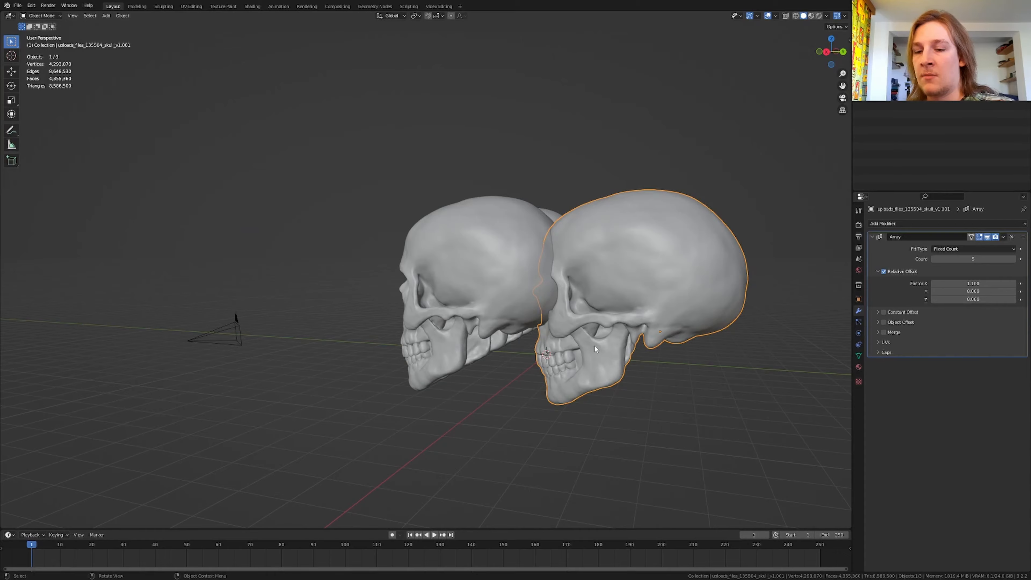
key("g")
key("y")
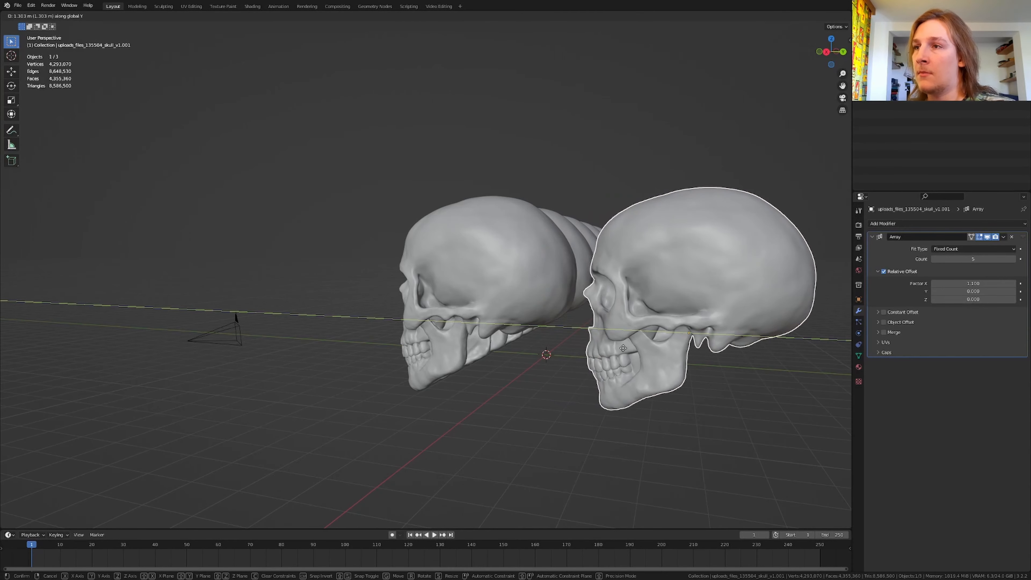
left_click(623, 348)
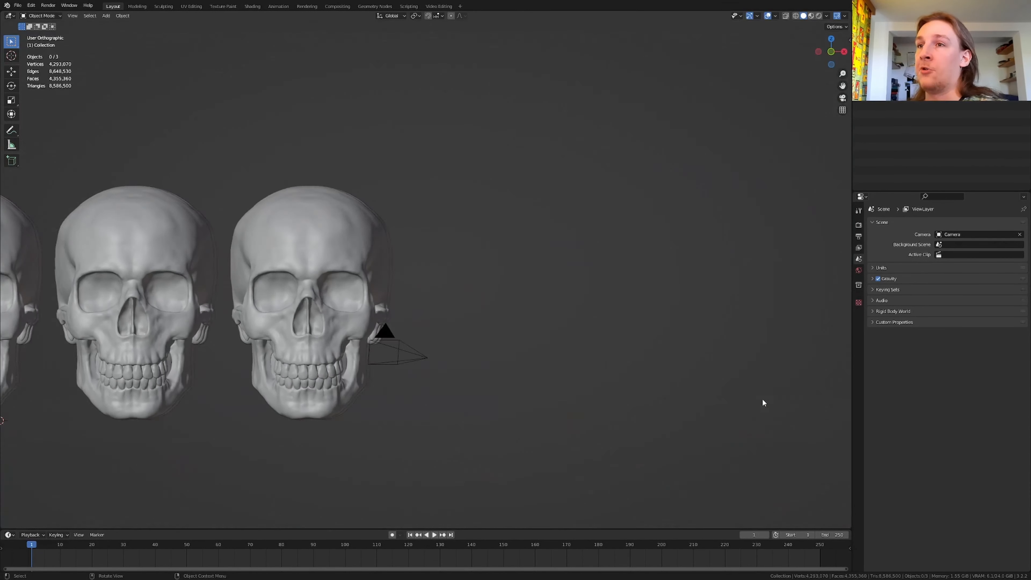
Add a point light and, in front view, place it over an eye socket of the second skull from the camera
scroll(337, 376, "down", 6)
scroll(277, 378, "up", 4)
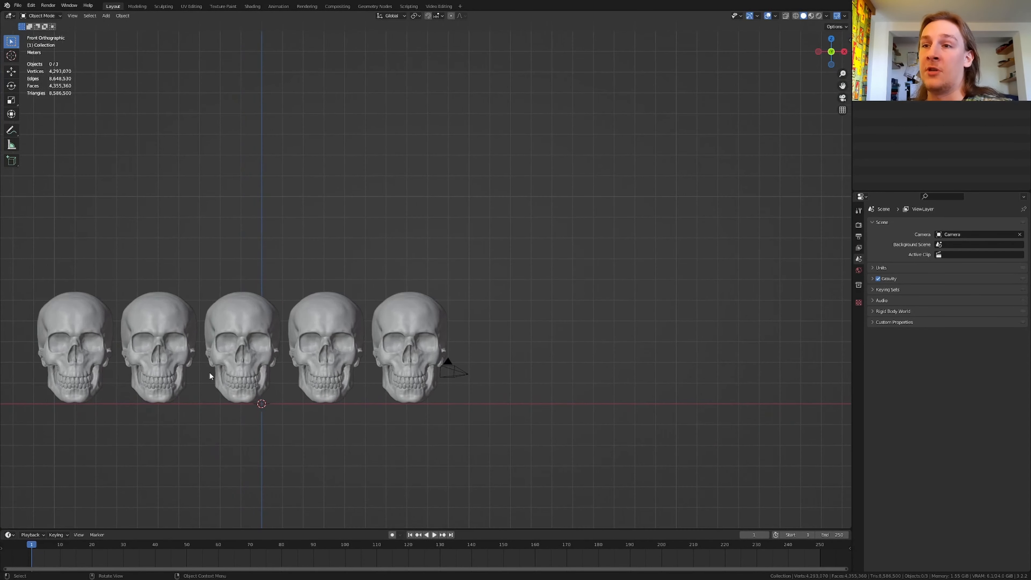
scroll(336, 360, "up", 1)
key("shift+a")
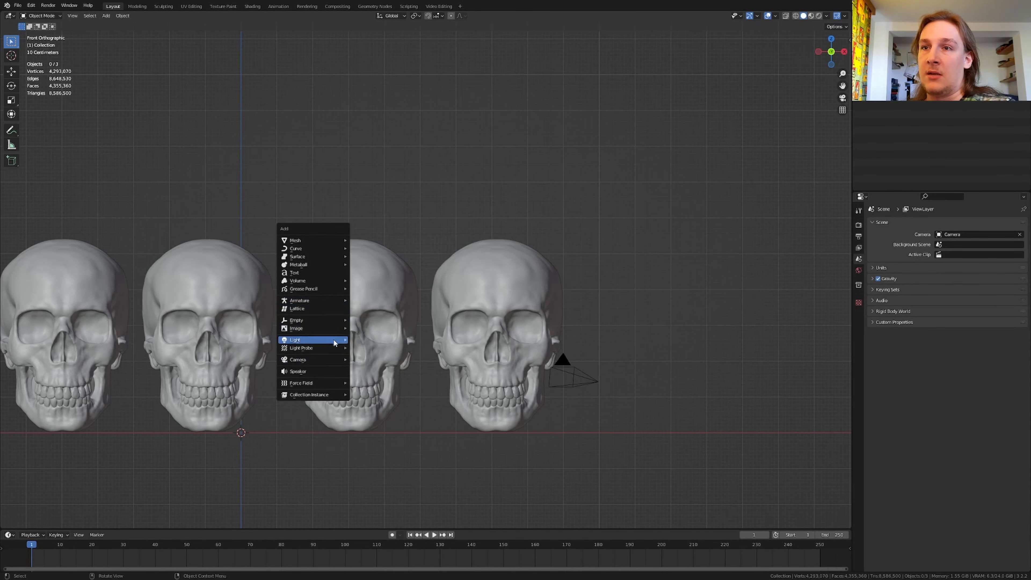
mouse_move(333, 340)
left_click(368, 339)
key("g")
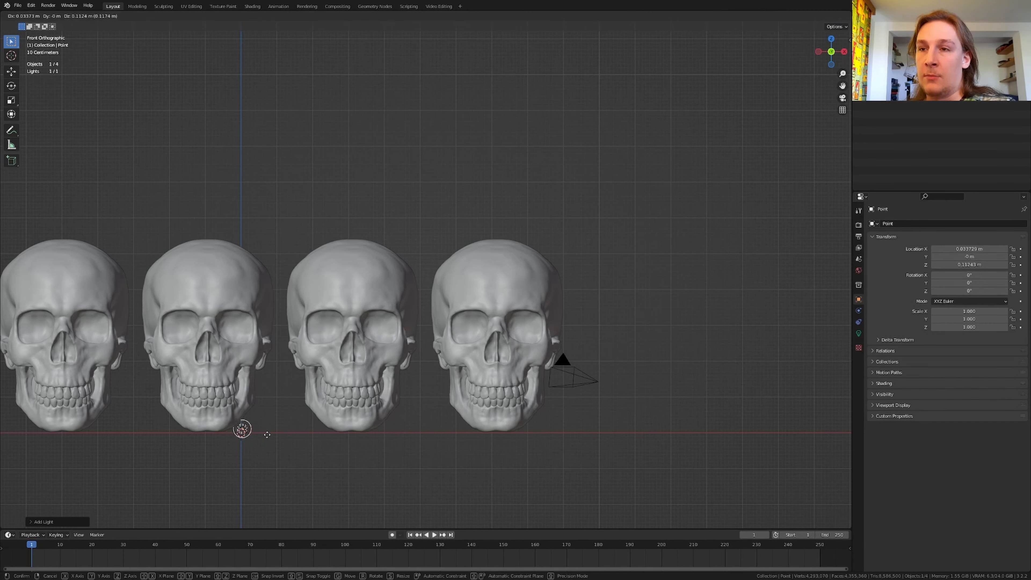
left_click(392, 345)
Duplicate the point light and move the copy over the same skull's other eye socket in front view
key("shift+d")
left_click(383, 342)
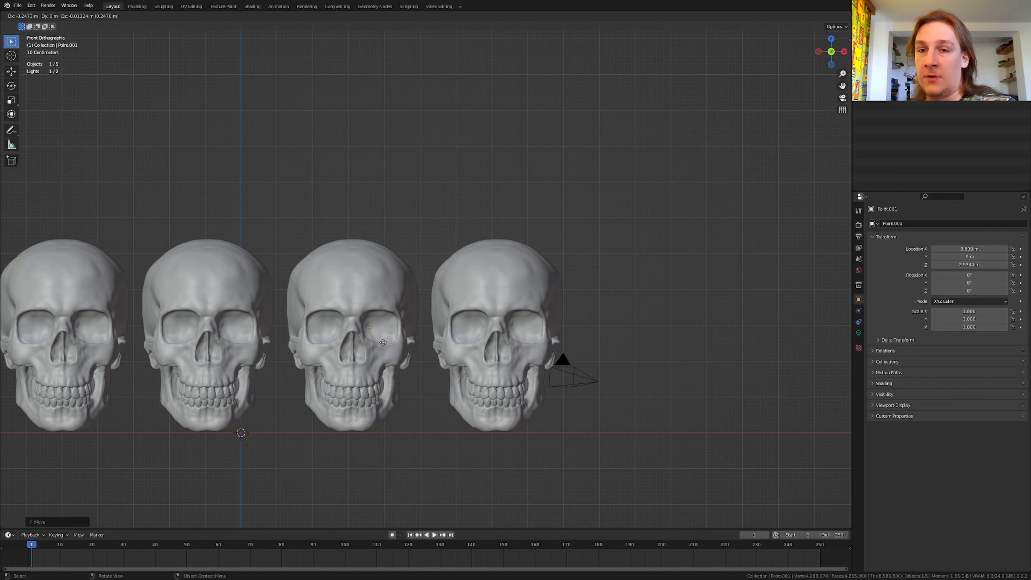
left_click(338, 342)
Move both point lights together along the negative global Y axis into the skull's eye sockets
left_click(885, 53, "shift")
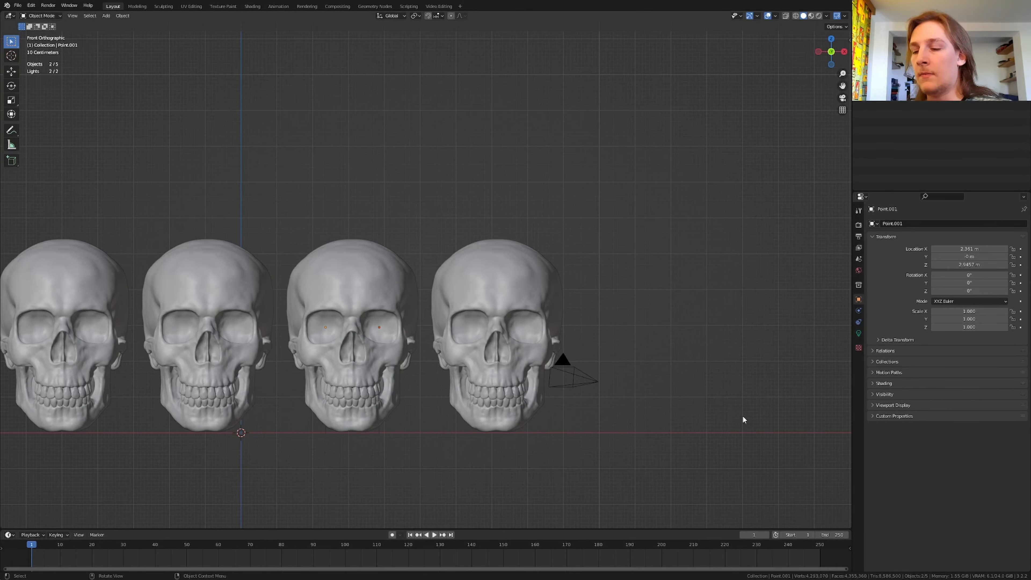
key("KP_0")
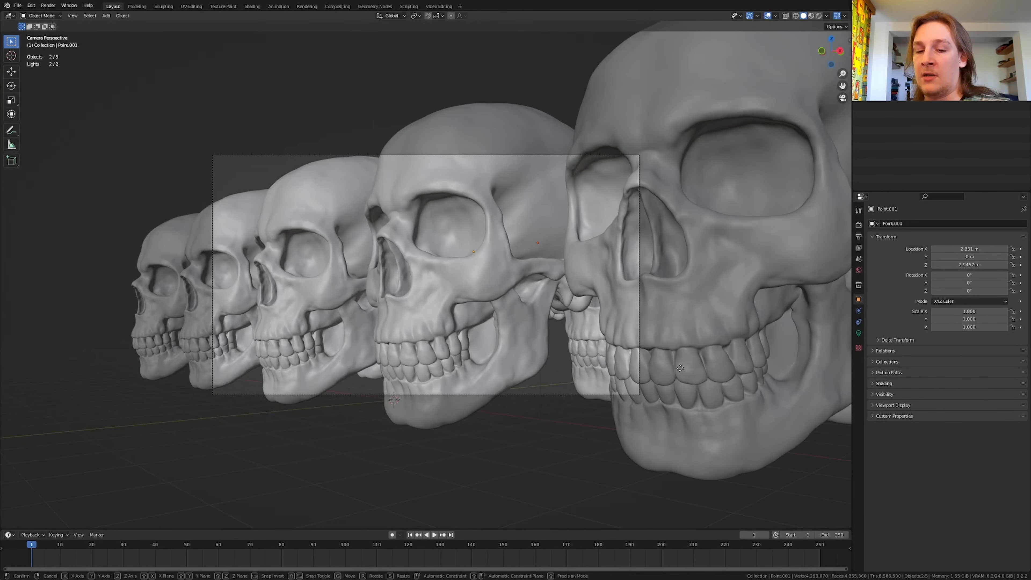
key("g")
key("y")
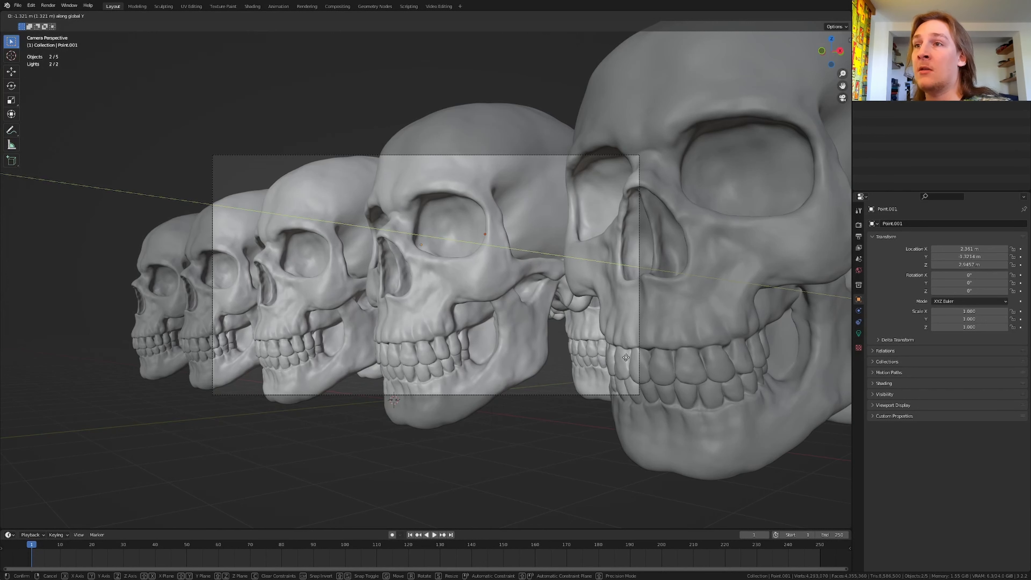
left_click(599, 357)
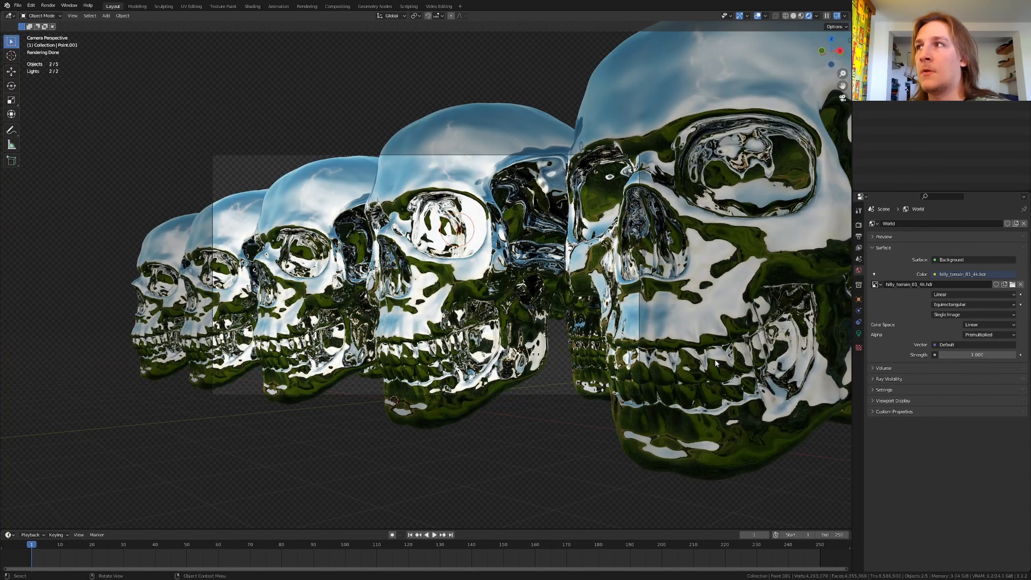
Set the duplicated point light's colour to fully saturated red
left_click(858, 334)
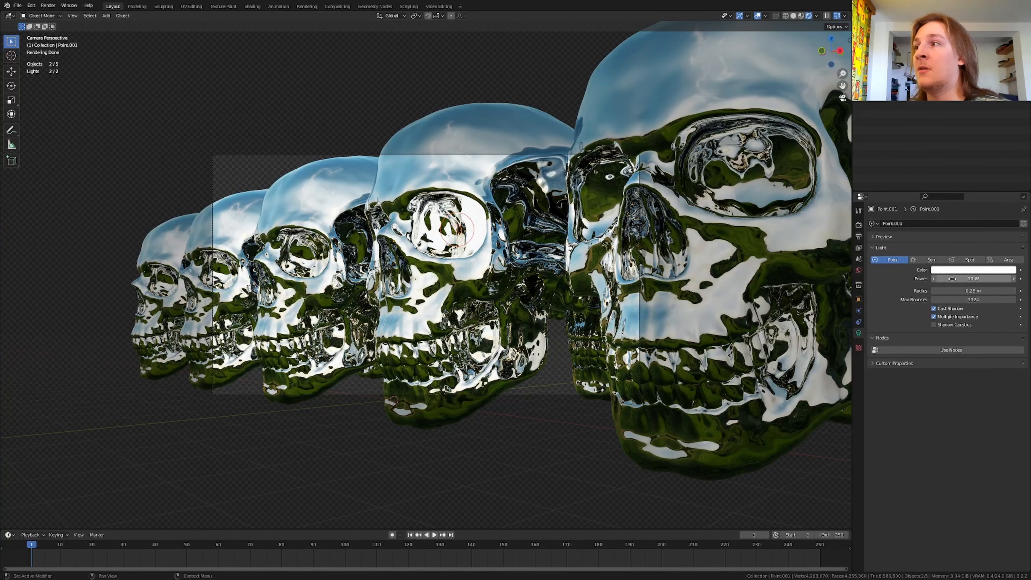
left_click(956, 269)
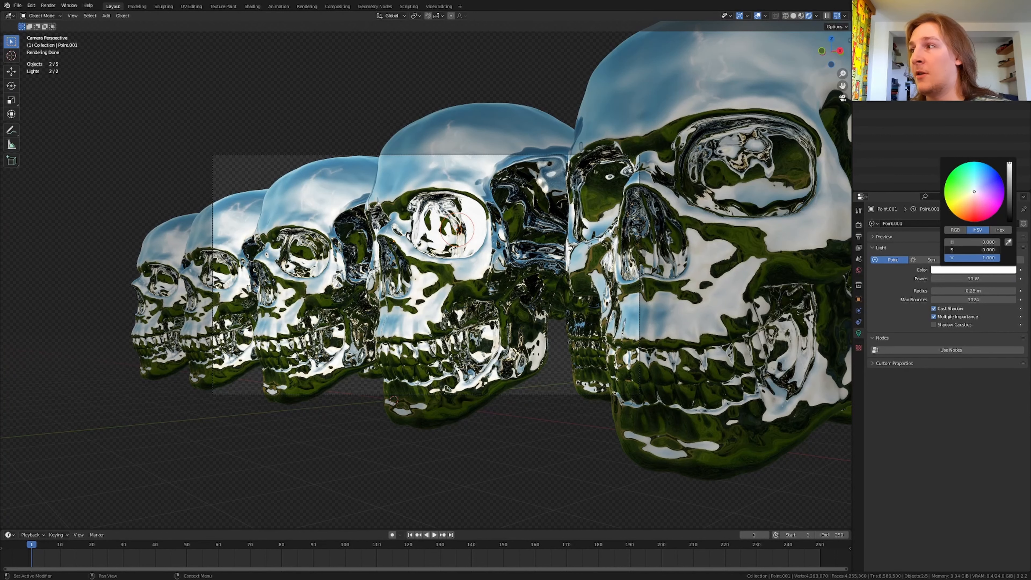
left_click_drag(974, 249, 1001, 252)
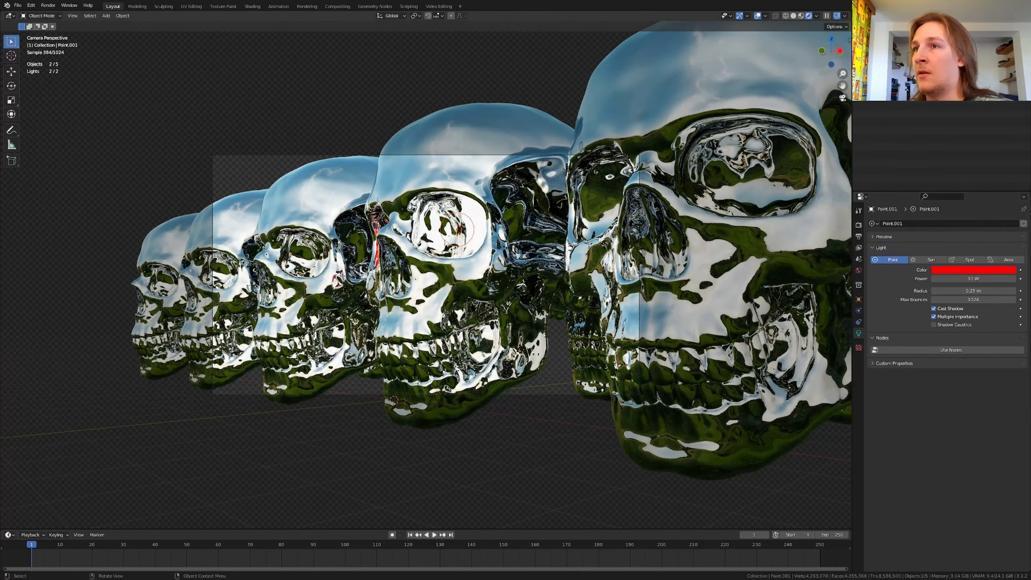
Assign the Point.001 light data to the original point light so both eye lights share the red settings
left_click(446, 227)
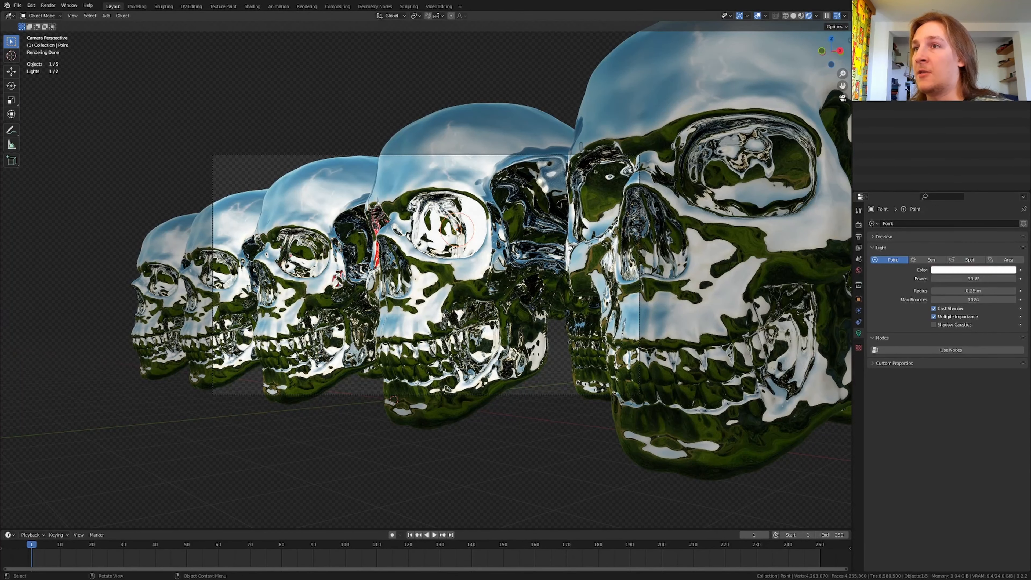
left_click(873, 224)
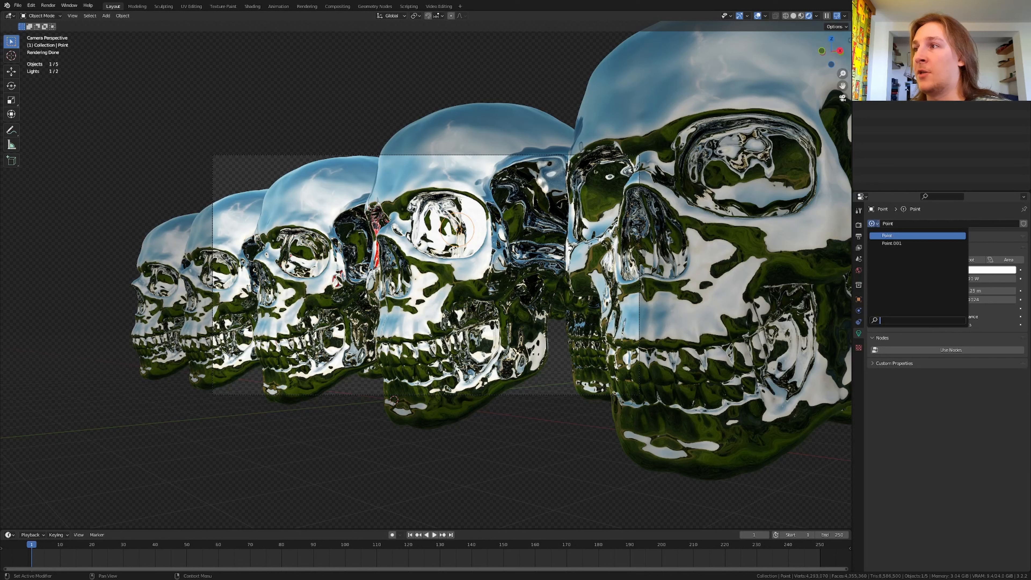
left_click(897, 243)
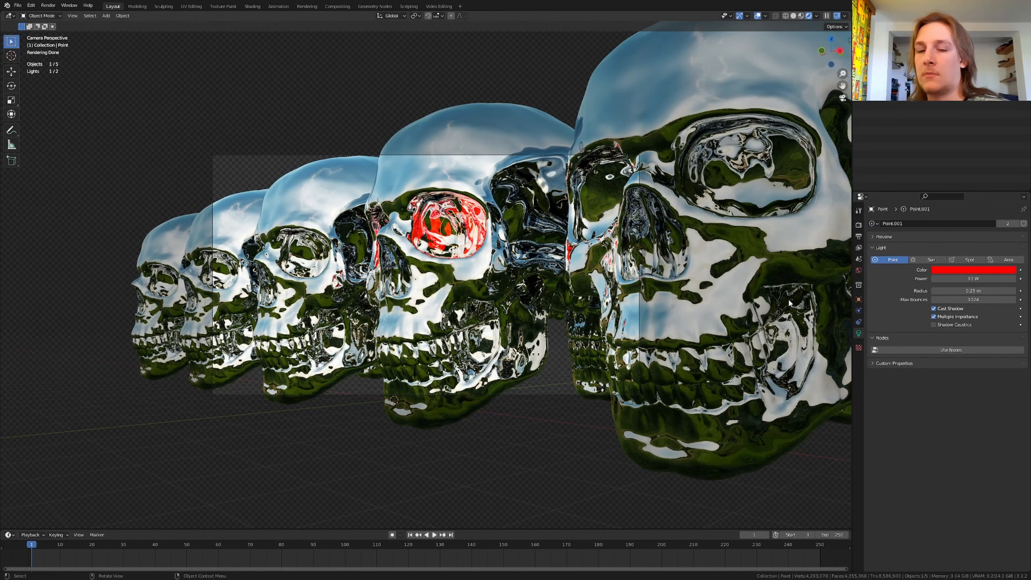
Add a Plain Axes empty to the scene
key("shift+a")
mouse_move(726, 295)
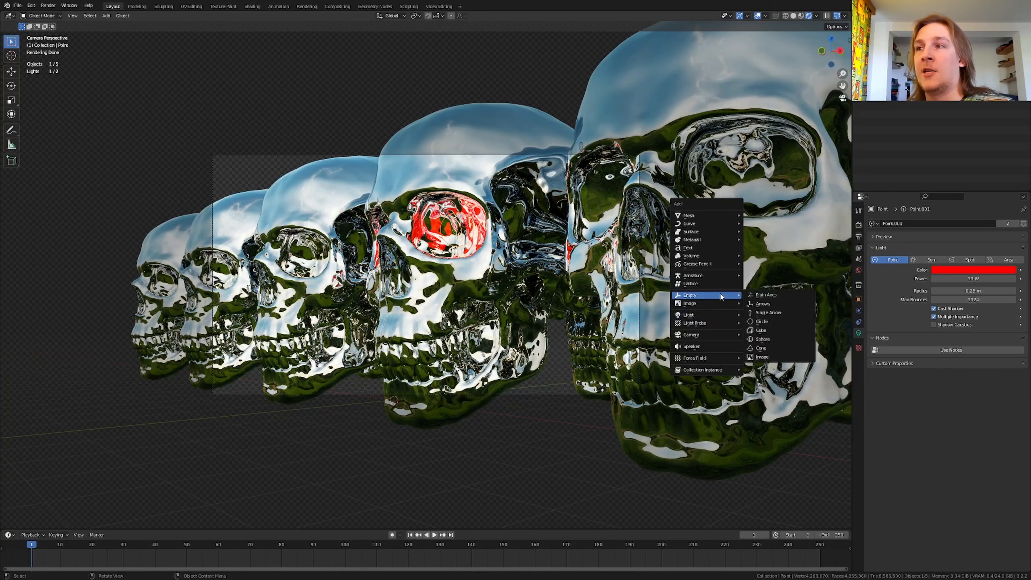
left_click(760, 296)
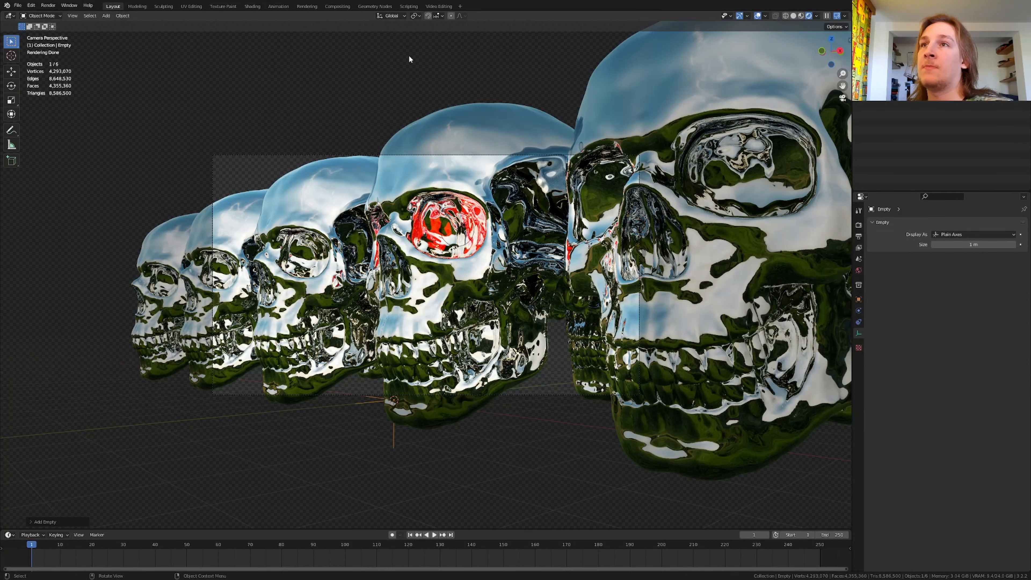
Set the snap target to Face and snap the empty onto the surface inside the red-lit eye socket
left_click(441, 17)
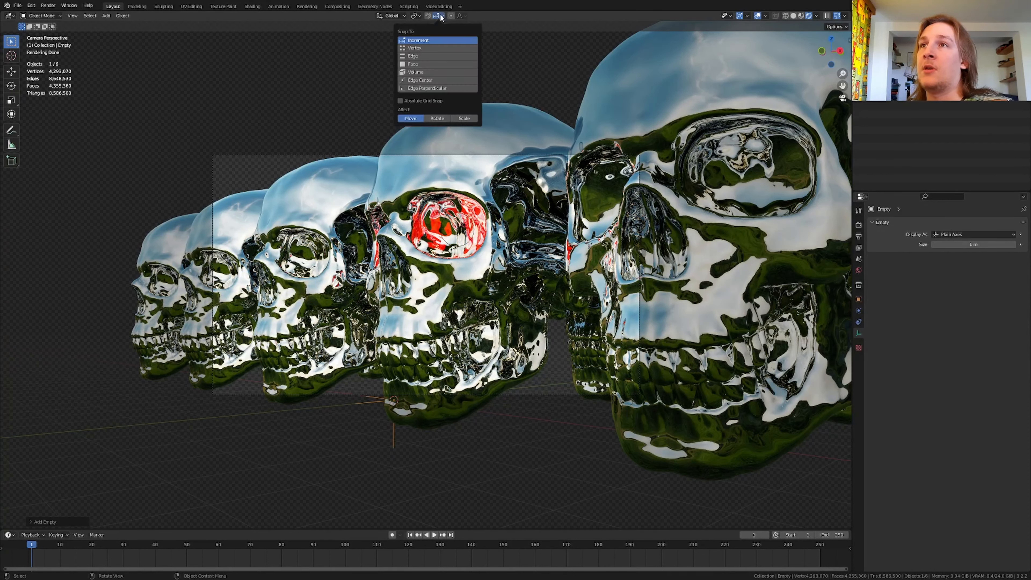
left_click(435, 64)
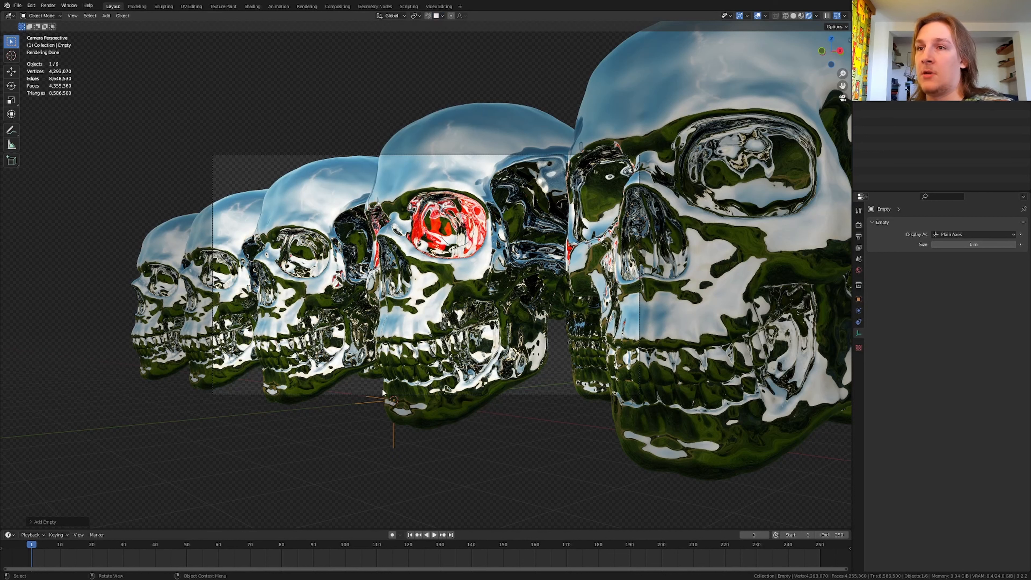
key("g")
key("ctrl")
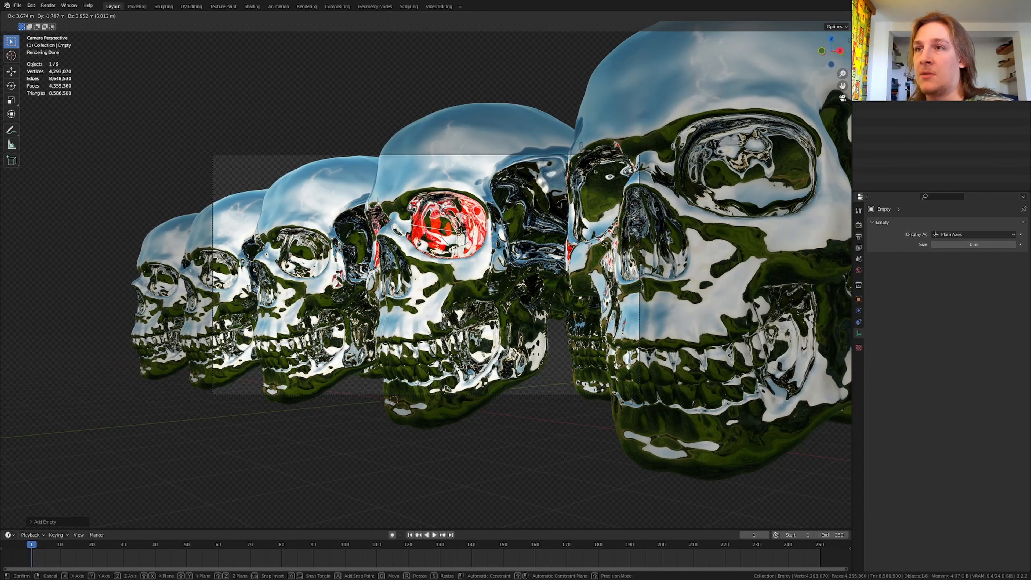
left_click(448, 239)
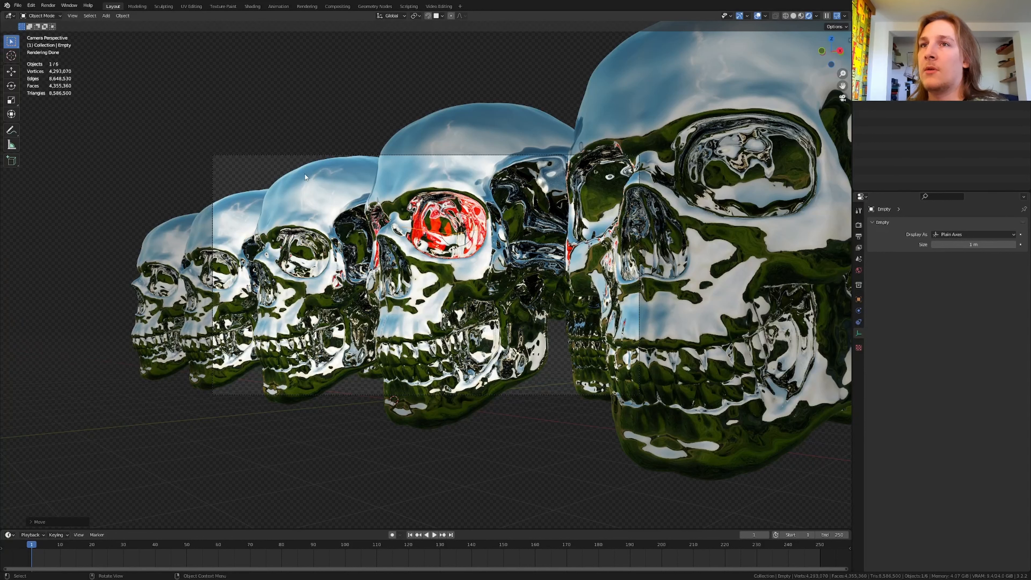
Enable depth of field on the camera and set its focus object to Empty
left_click(296, 154)
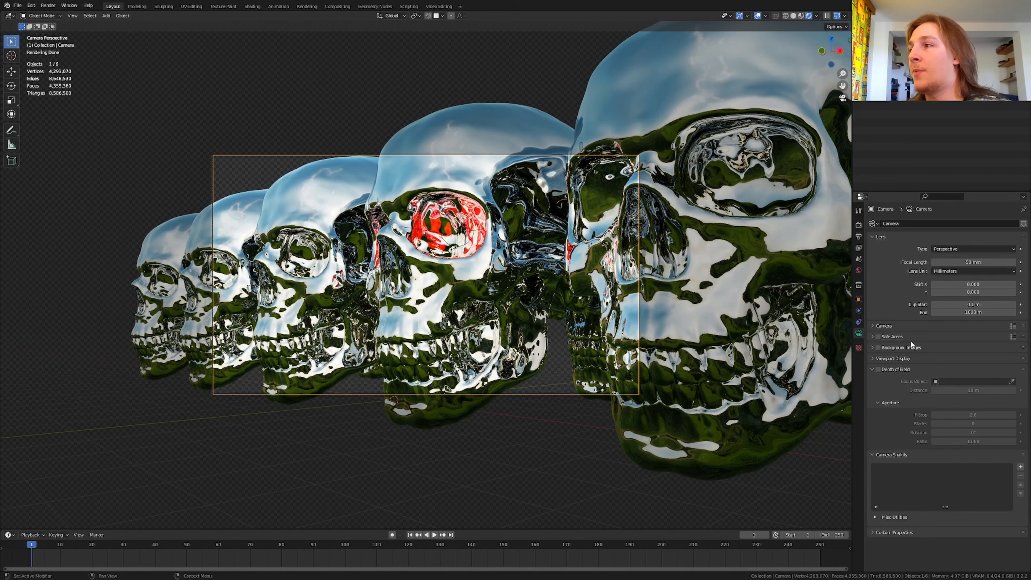
left_click(878, 369)
left_click(970, 381)
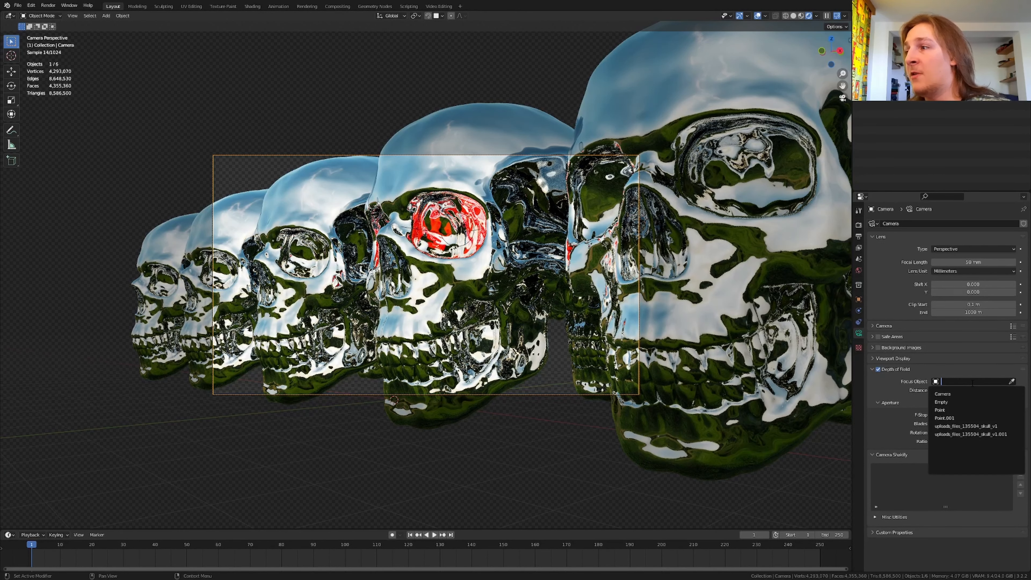
left_click(974, 403)
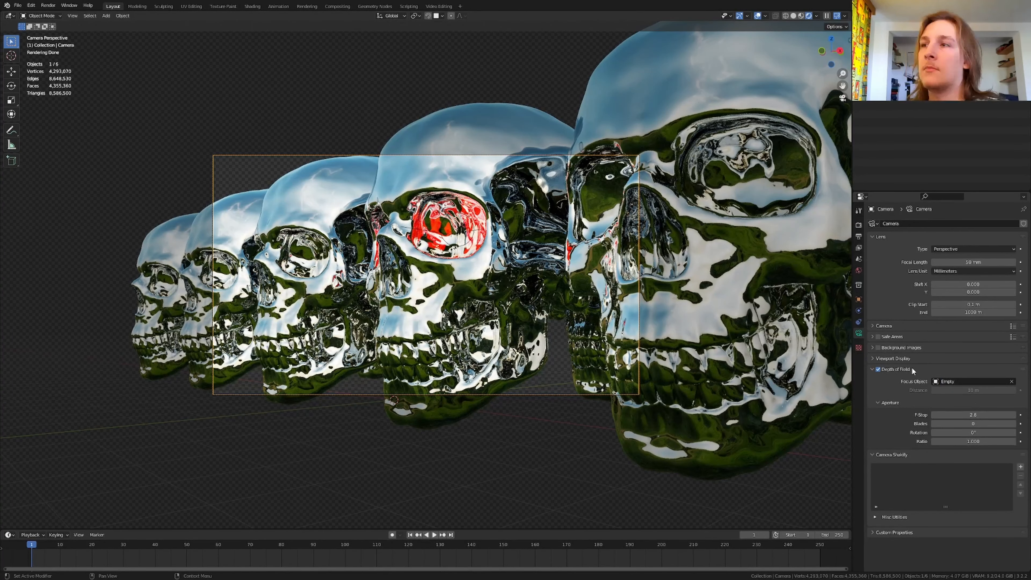
Set the camera's aperture to 16 blades and an F-Stop of 0.1
left_click(976, 424)
type("16")
key("Return")
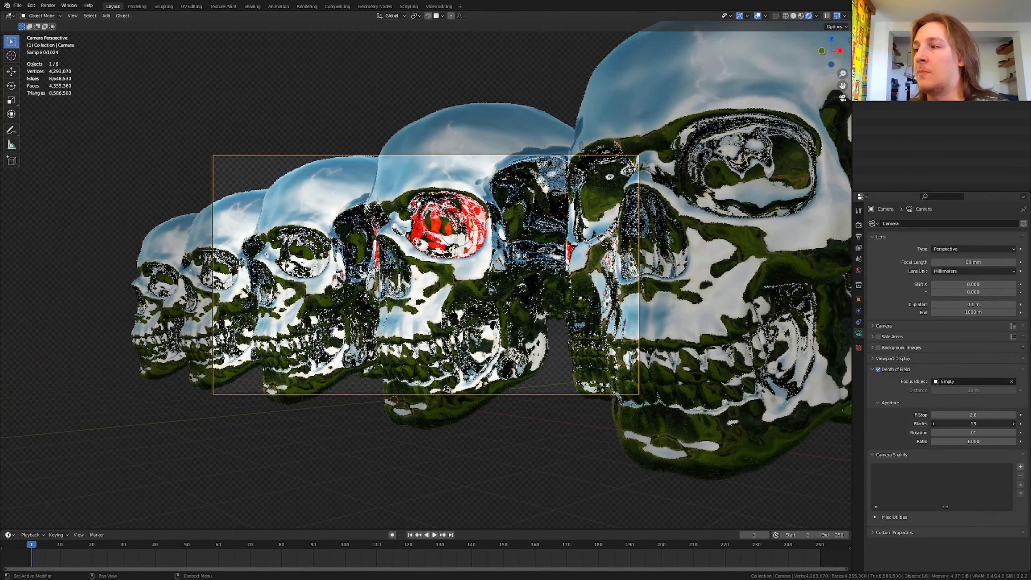
left_click(975, 415)
type(".1")
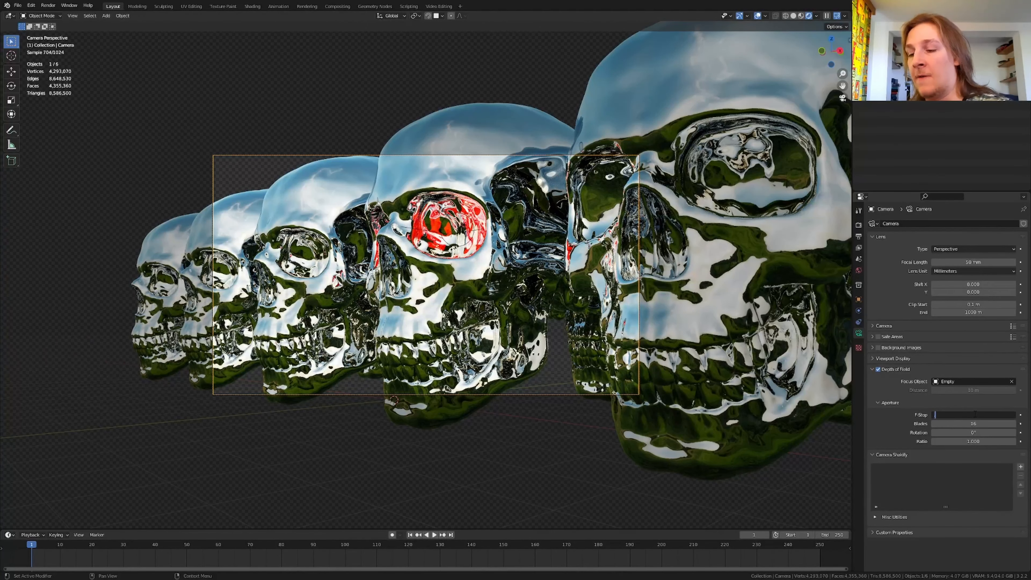
key("Return")
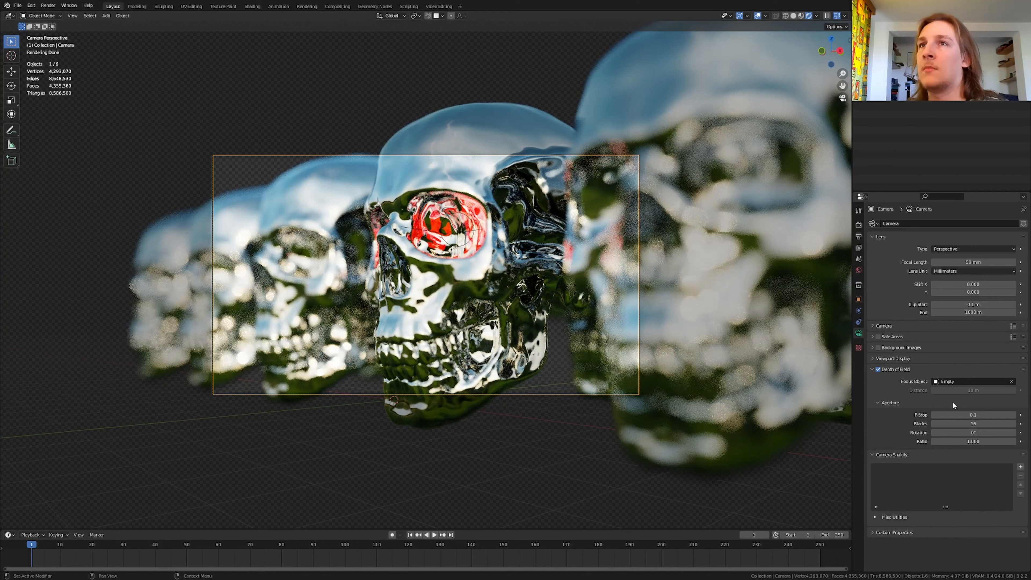
Switch to the Compositing workspace and set the scene's output file format to JPEG with 100% quality
left_click(337, 6)
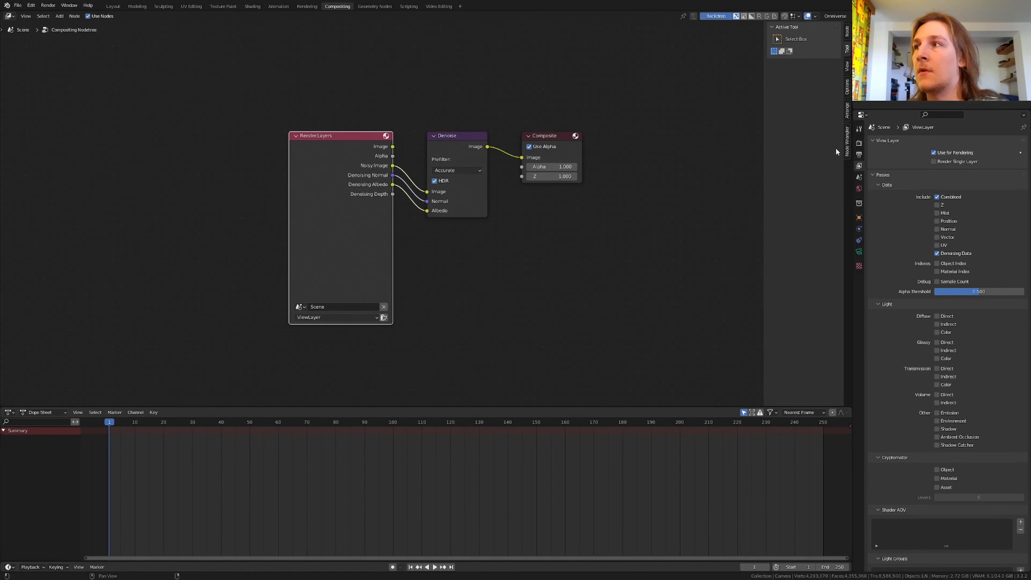
left_click(859, 153)
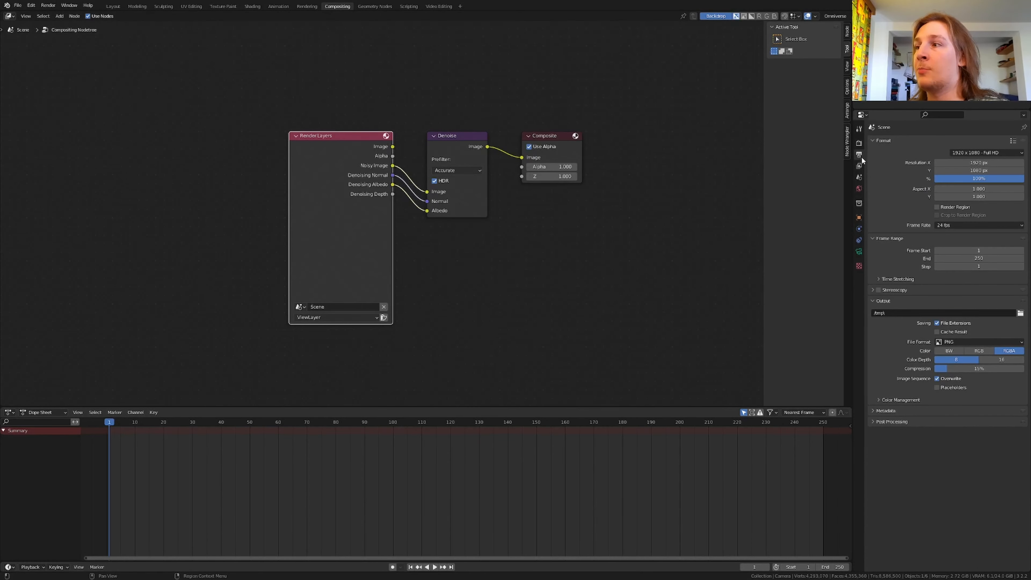
left_click(956, 341)
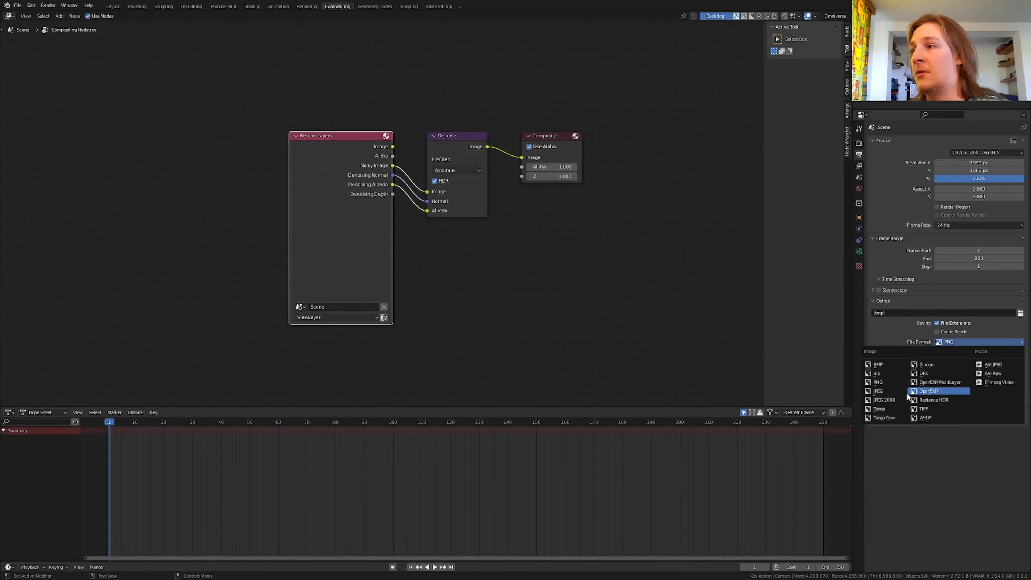
left_click(896, 392)
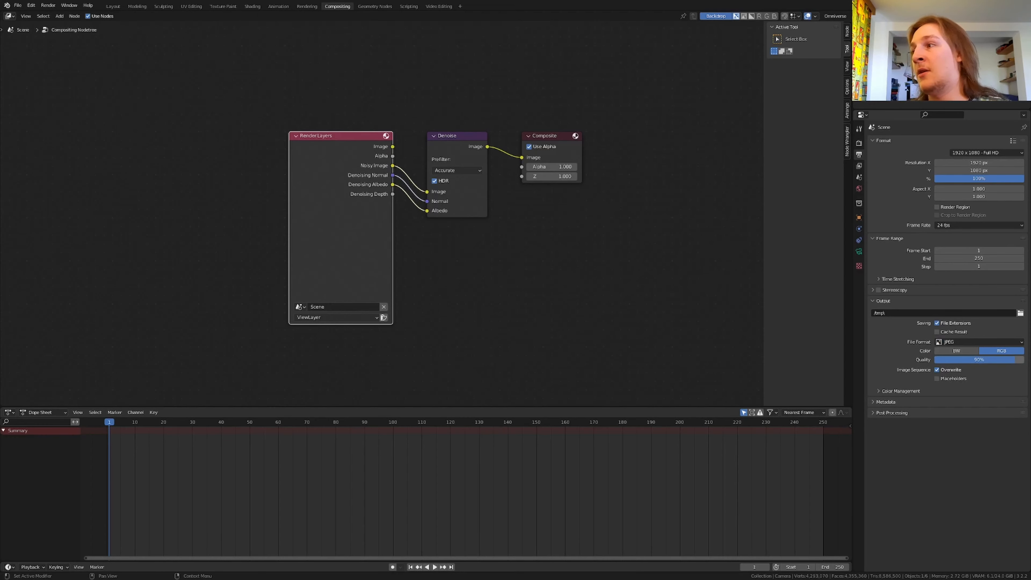
left_click_drag(978, 360, 1010, 360)
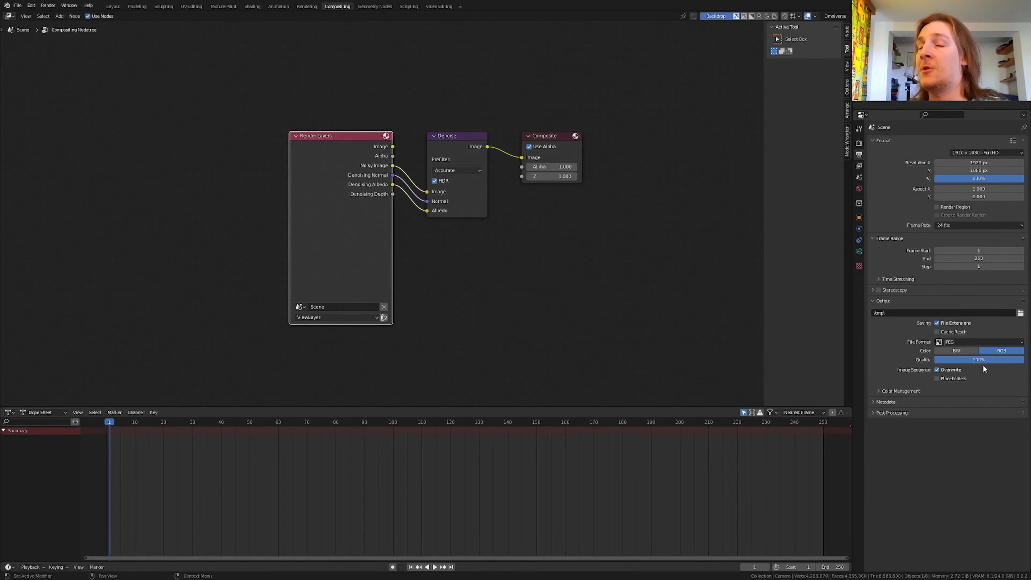
Save the blend file and render the current frame as a still image
key("ctrl+s")
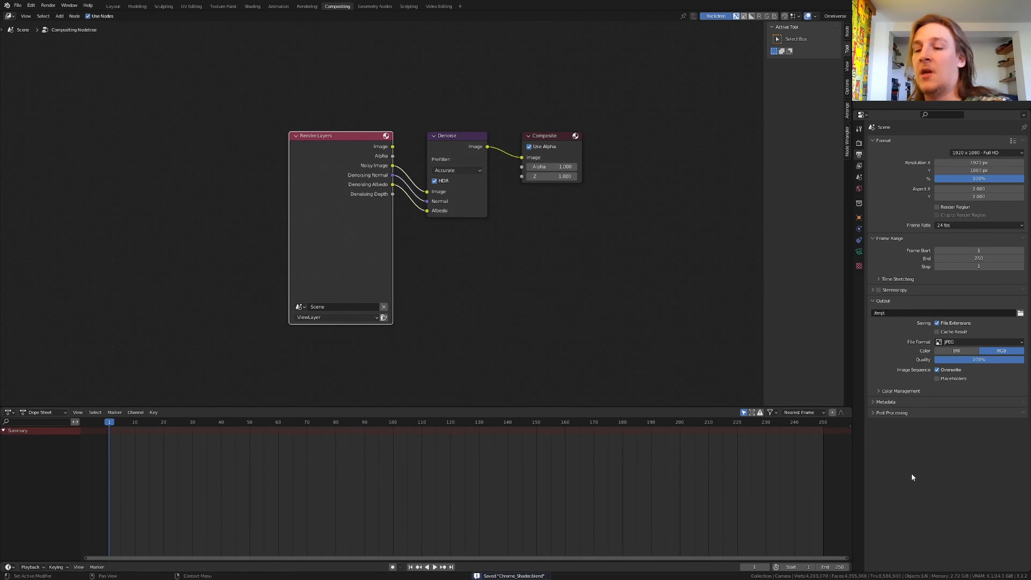
key("F12")
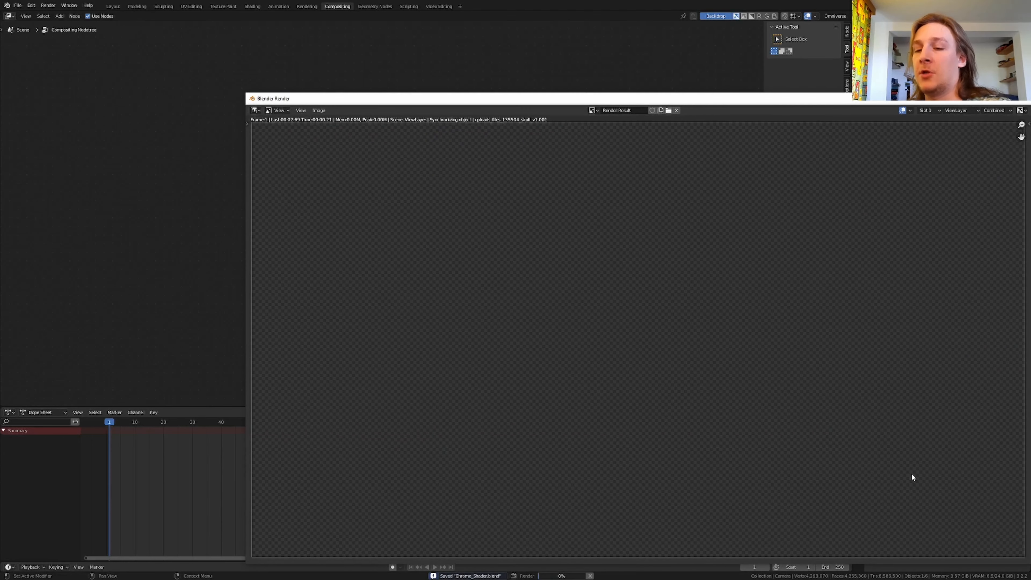